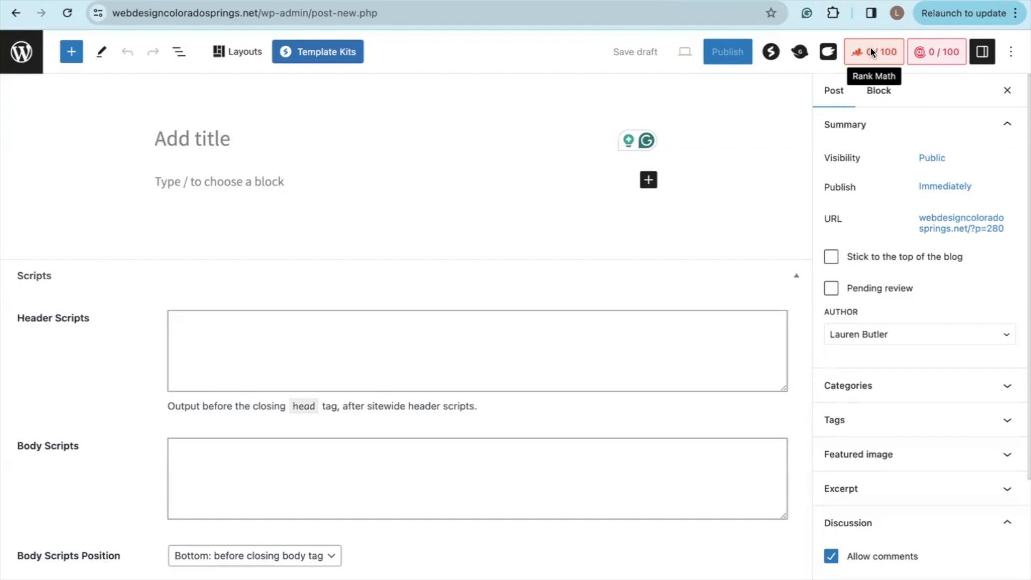
Show the Rank Math settings for the new post and title the post "Using RankMath to Improve SEO"
left_click(870, 52)
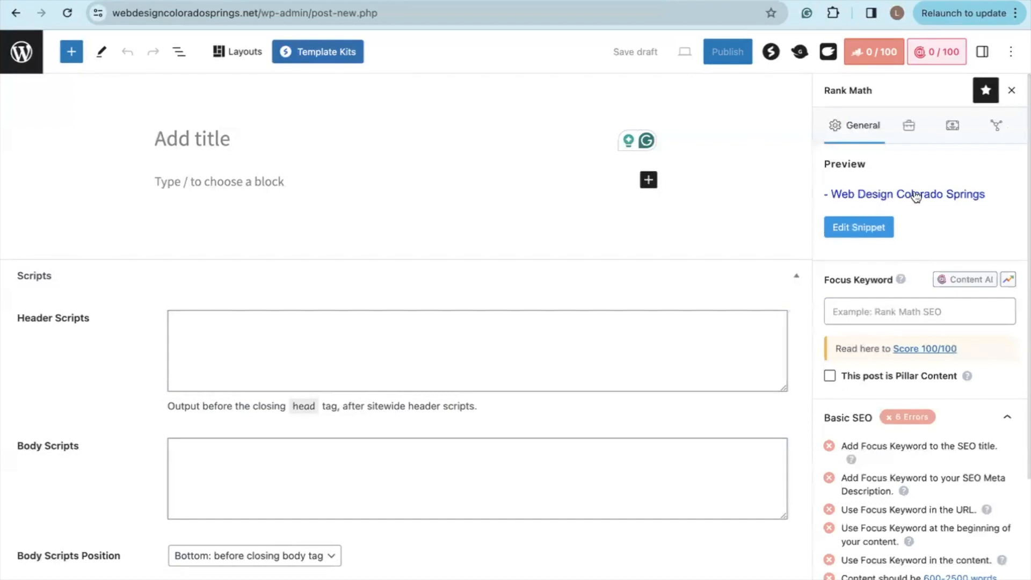
left_click(217, 142)
type("Using")
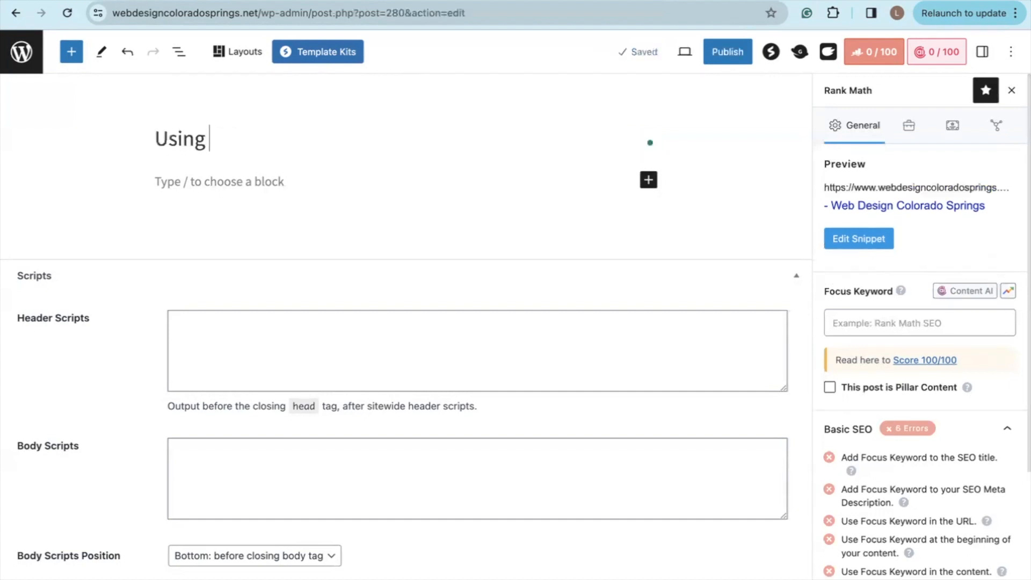
type(" RankMath fo")
key("BackSpace")
key("BackSpace")
type("to Improve SEO")
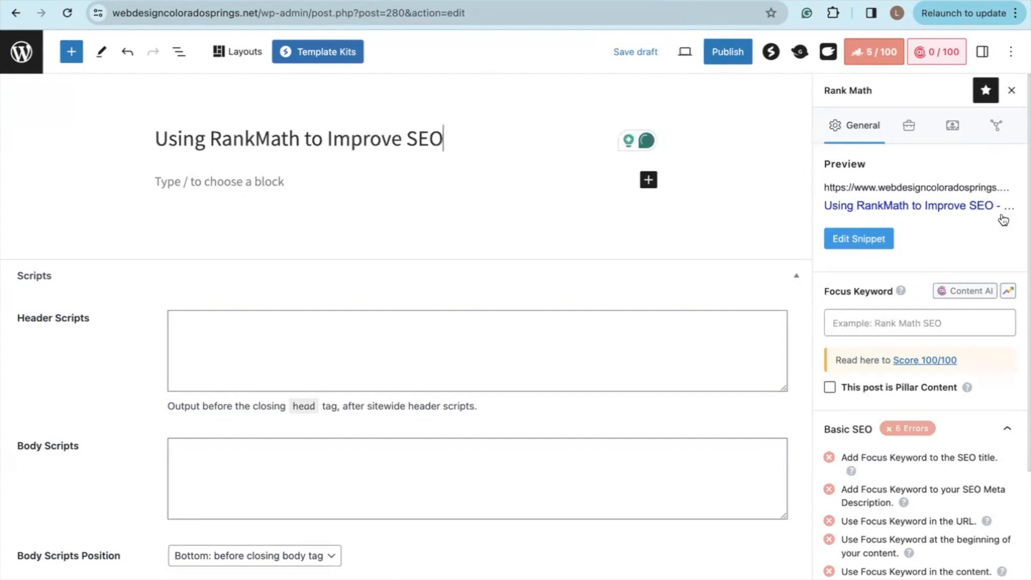
Write "This is a test..." as the first paragraph of the post body
left_click(261, 190)
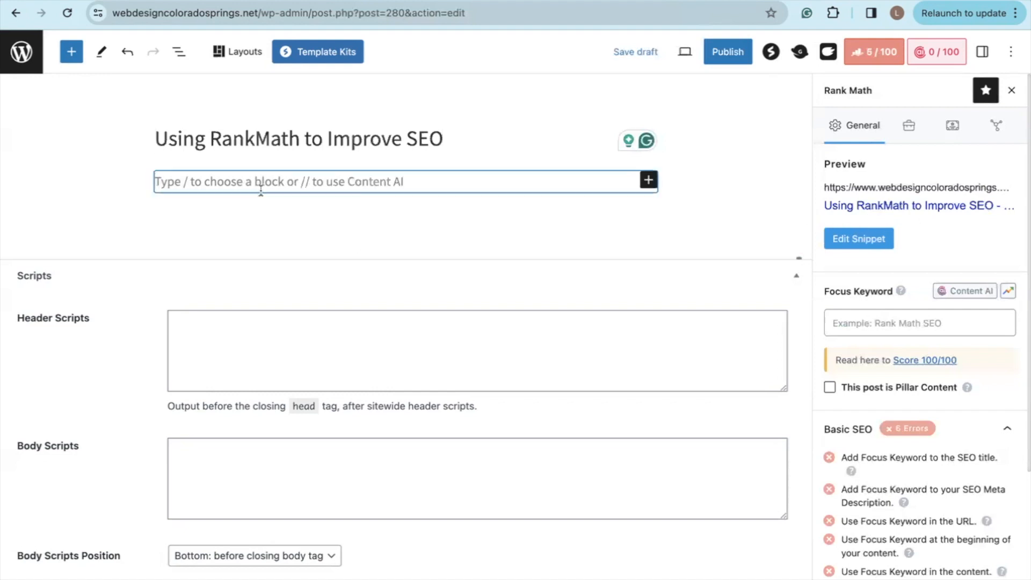
type("This is at")
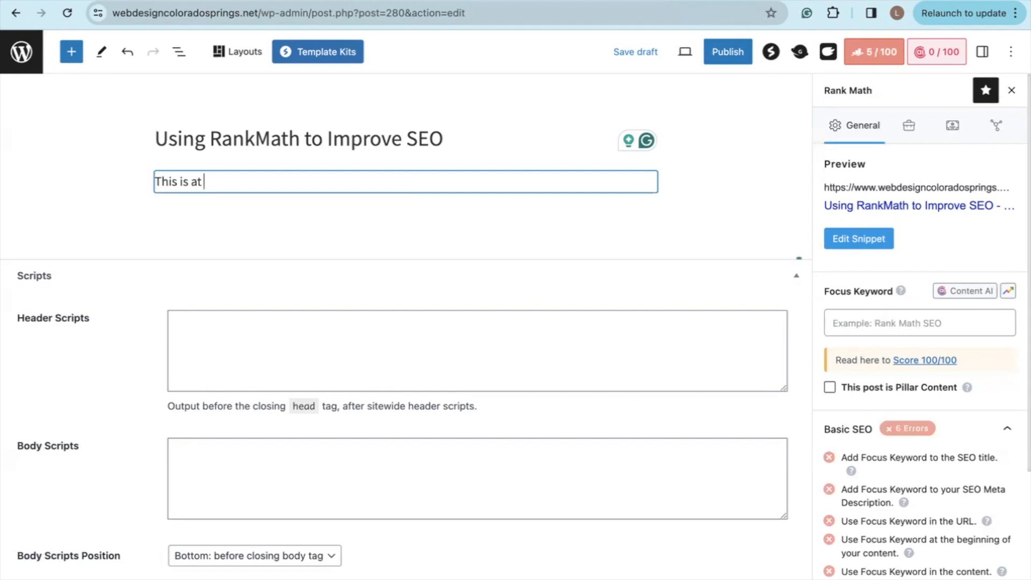
key("BackSpace")
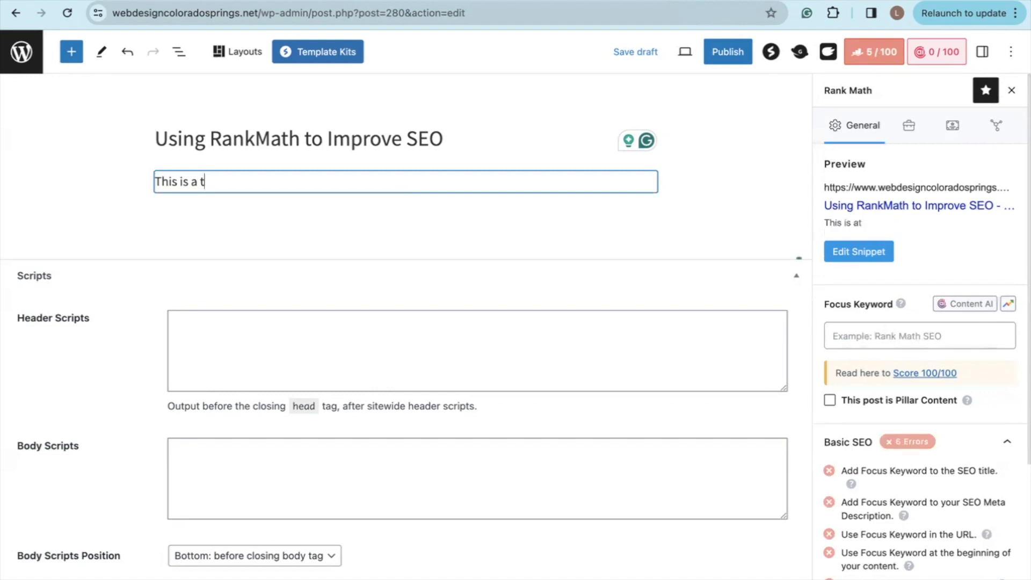
type("test...")
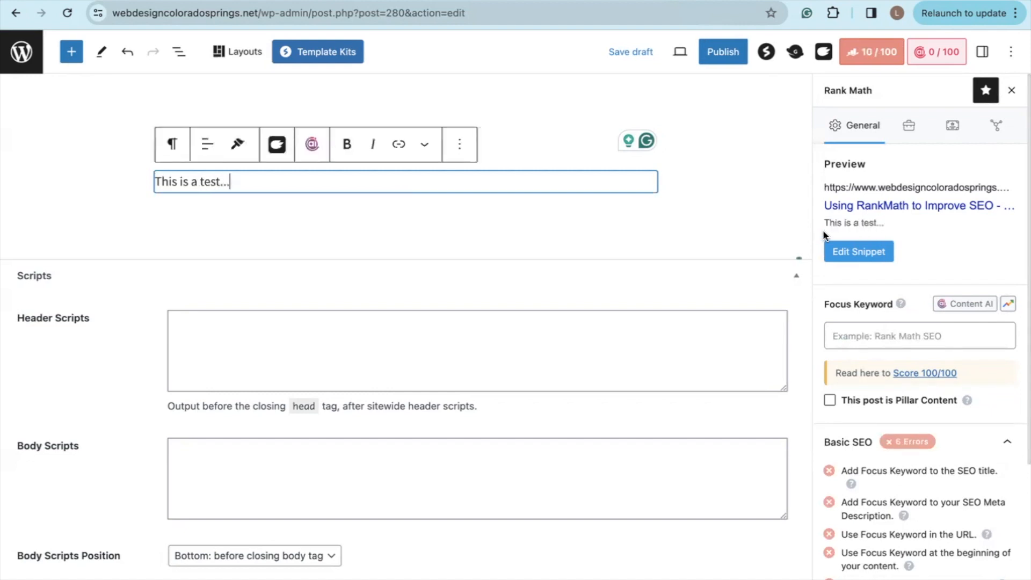
Replace the search snippet's title template with "Improving SEO with RankMath"
left_click(879, 254)
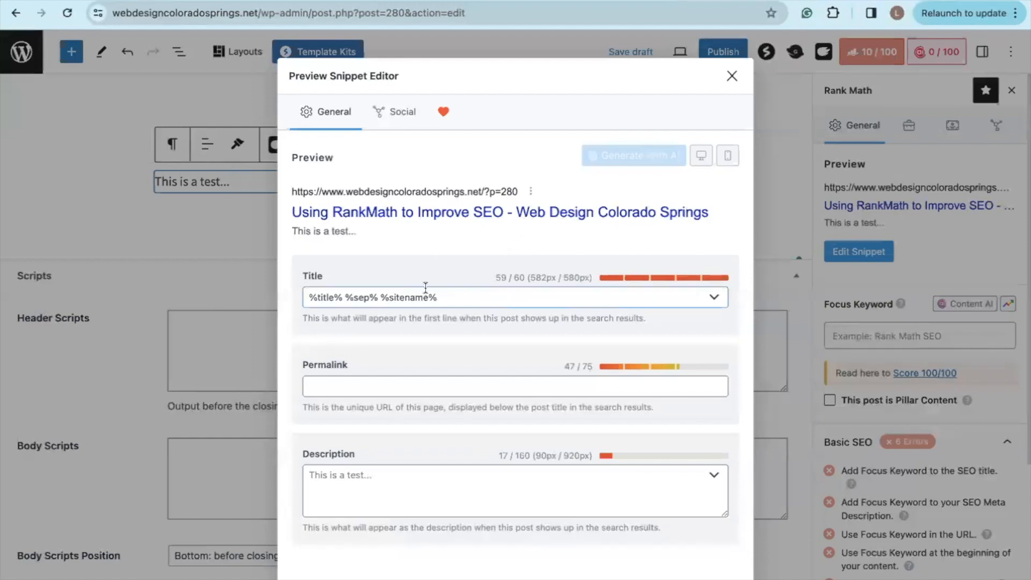
left_click_drag(390, 297, 424, 298)
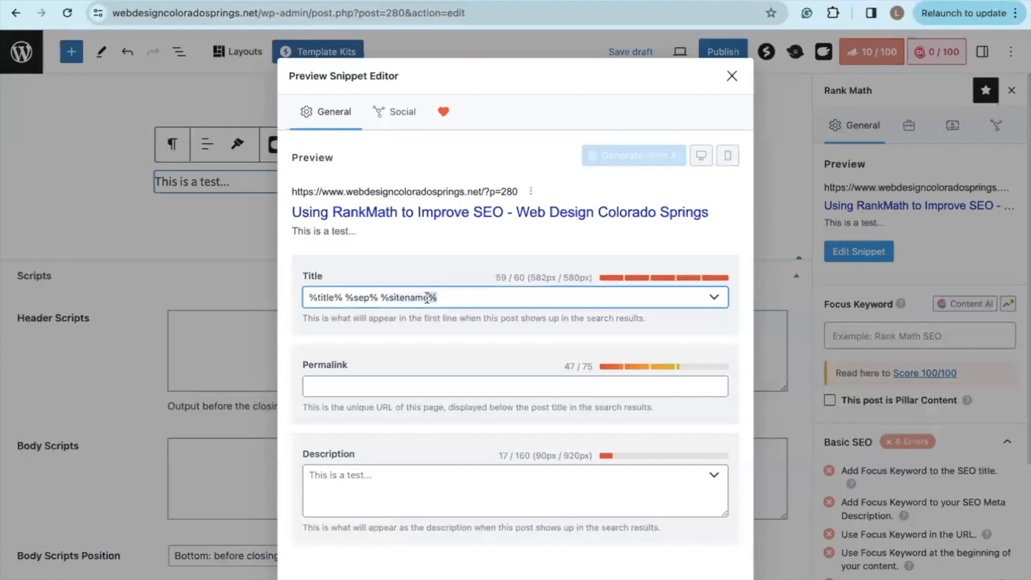
triple_click(426, 298)
type("Im")
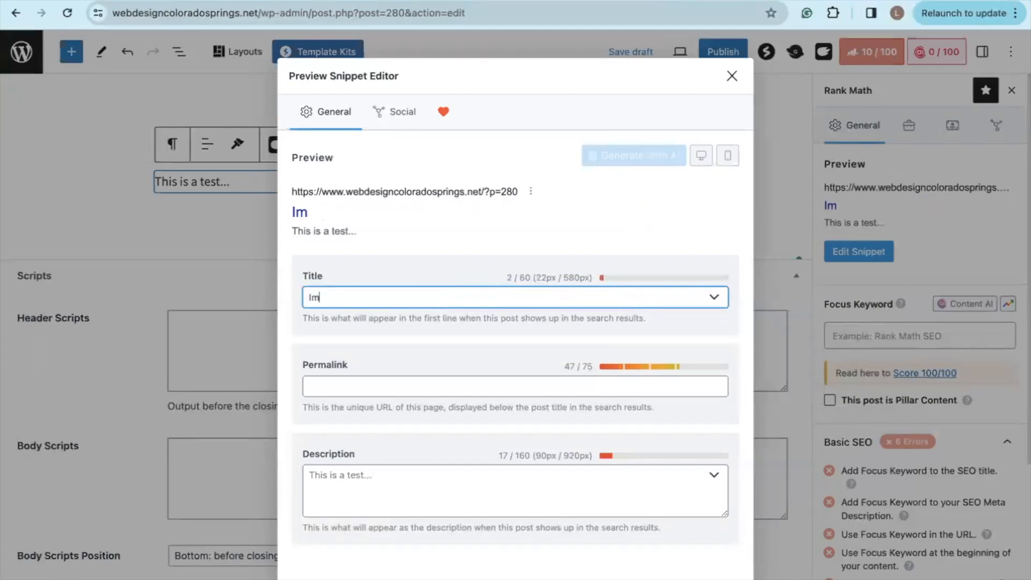
type("proving SEO")
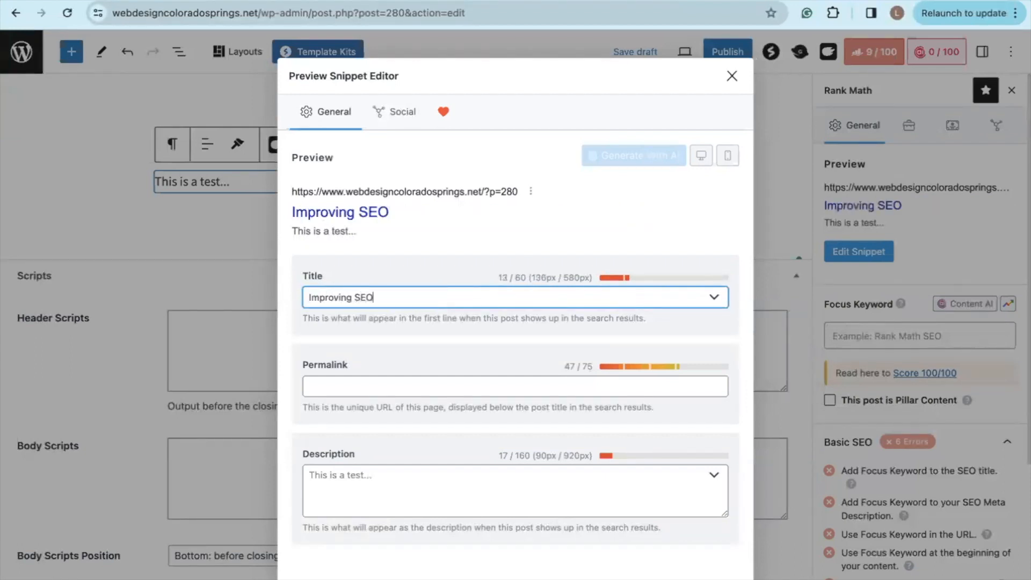
type(" wiht RankMath")
Set the snippet's permalink to improving-seo-with-rankmath and close the snippet editor
left_click(379, 388)
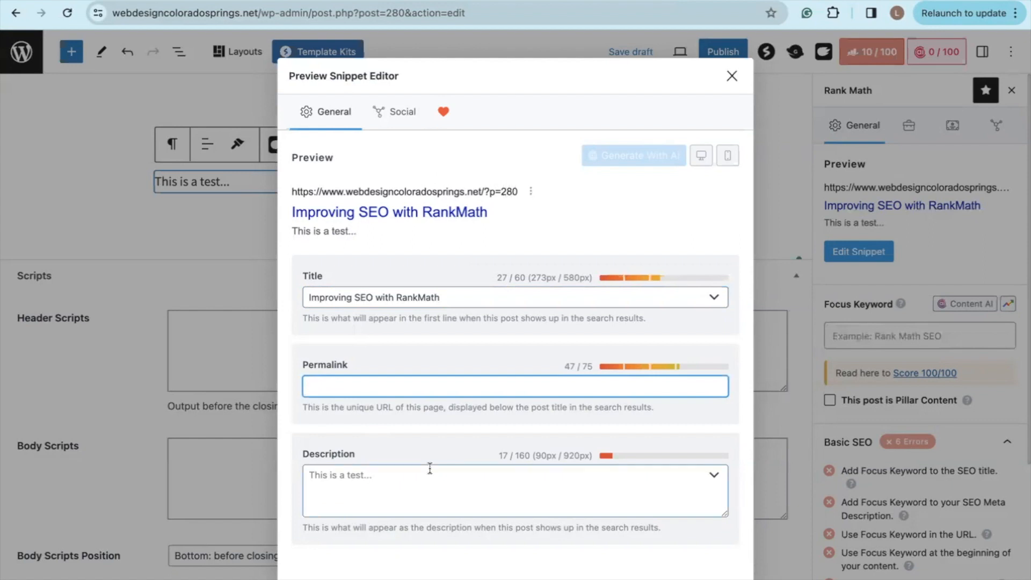
type("improving_SEO_wit")
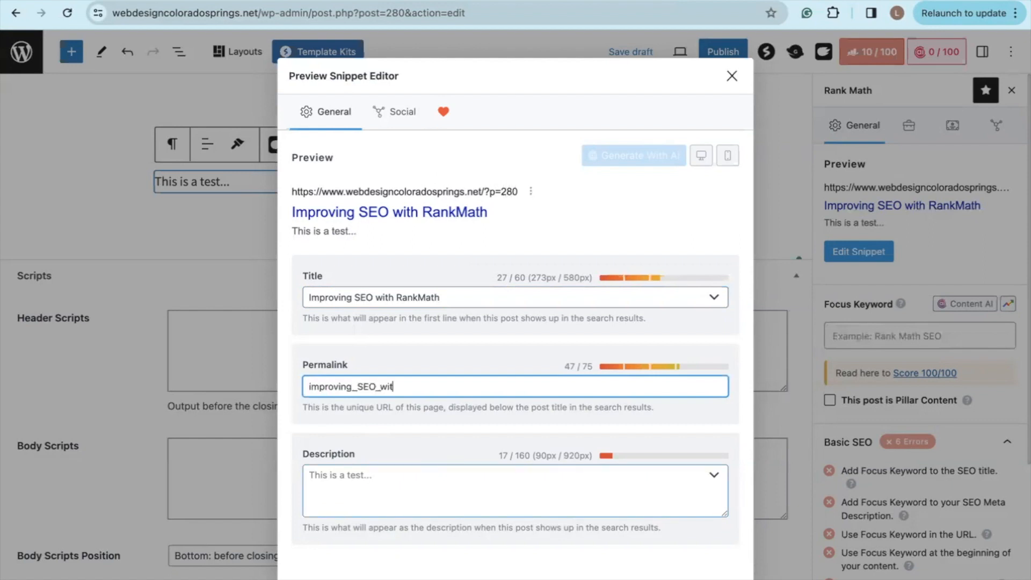
type("h_RankMath")
left_click(500, 475)
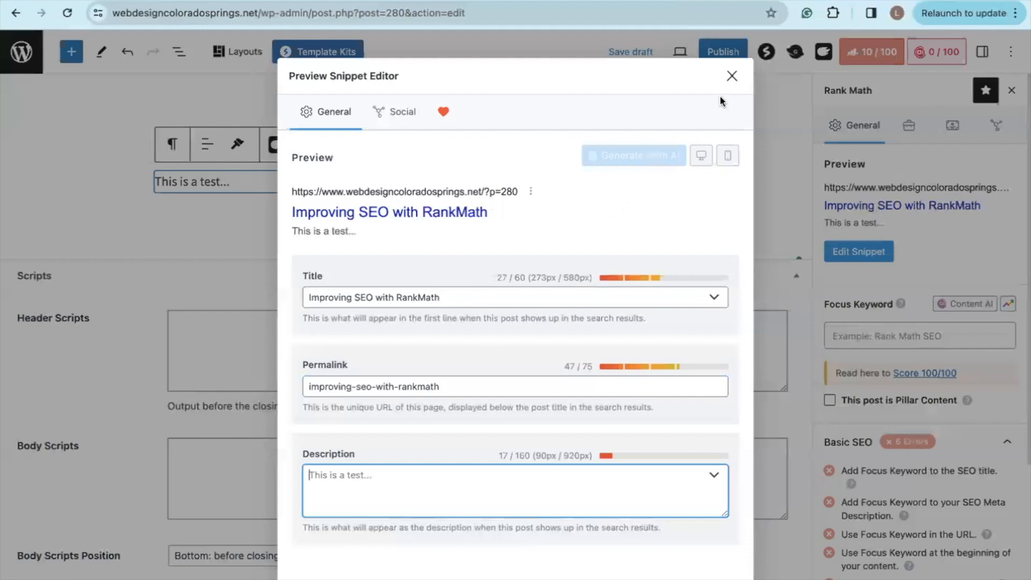
left_click(731, 76)
Add "SEO" and "search engine optimization" as the post's focus keywords
scroll(1012, 264, "down", 2)
scroll(1010, 267, "down", 2)
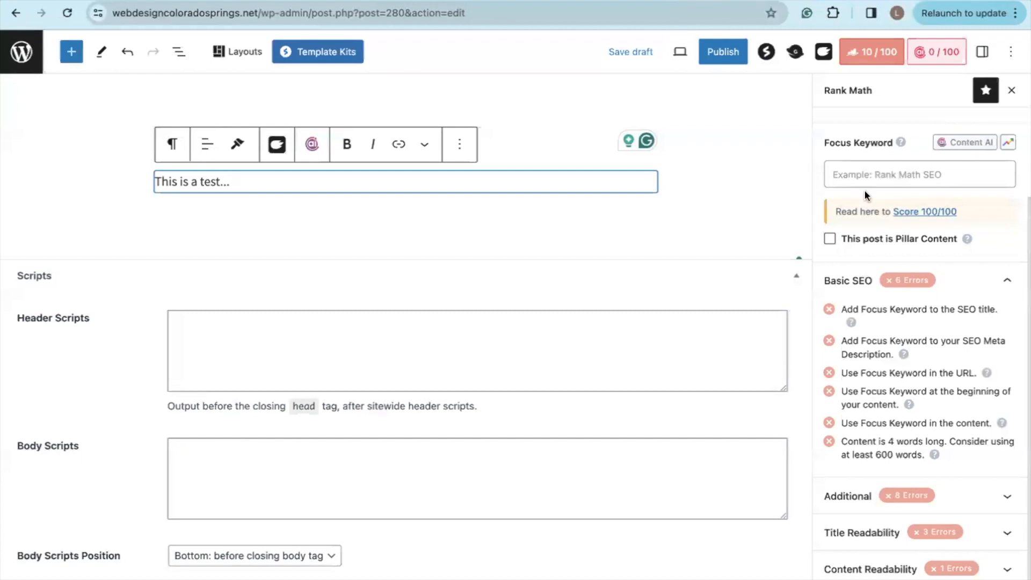
left_click(872, 178)
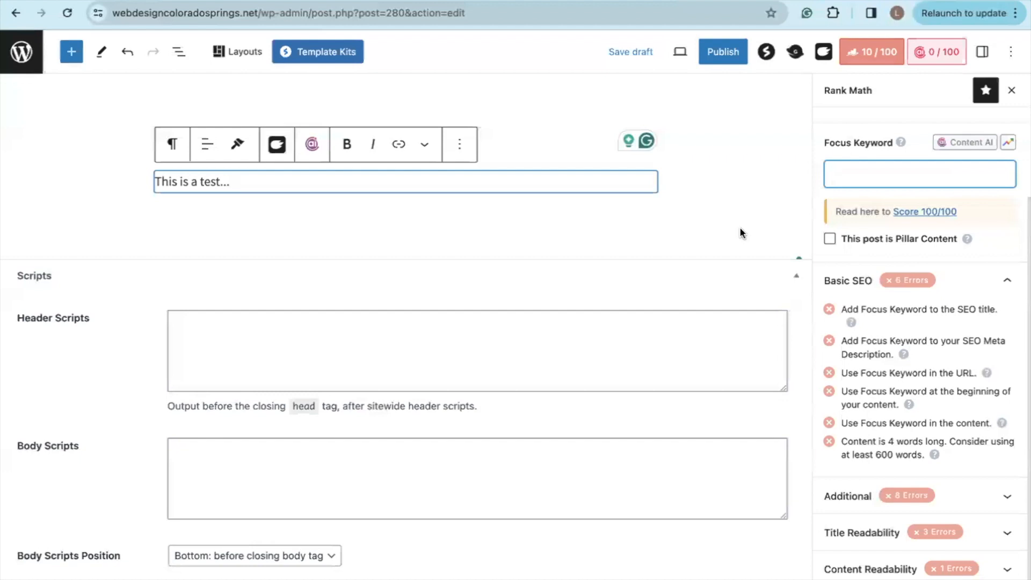
type("SEO")
key("Return")
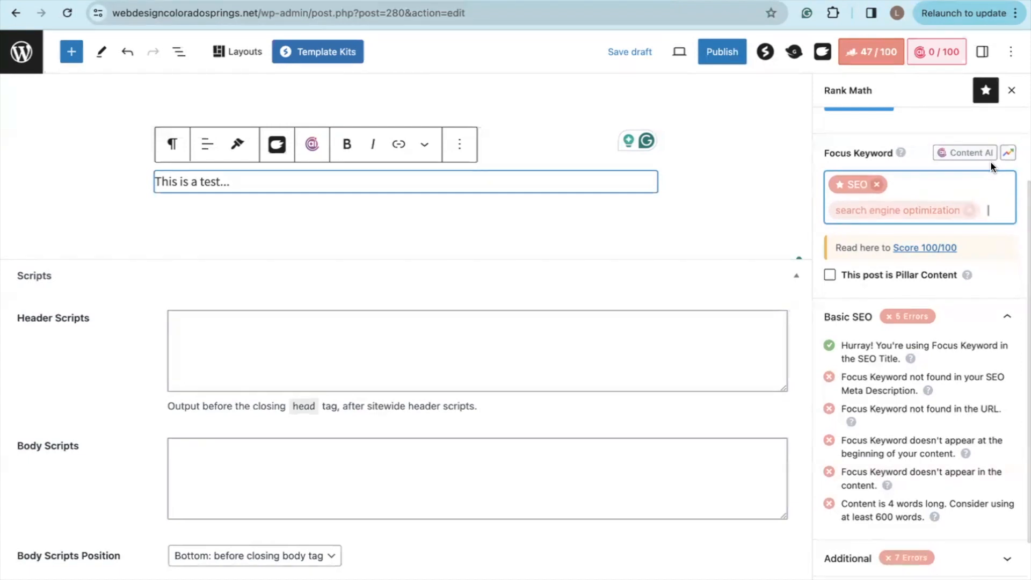
Look over the Basic SEO checks and collapse the Scripts section beneath the post
scroll(988, 215, "down", 2)
scroll(942, 323, "up", 2)
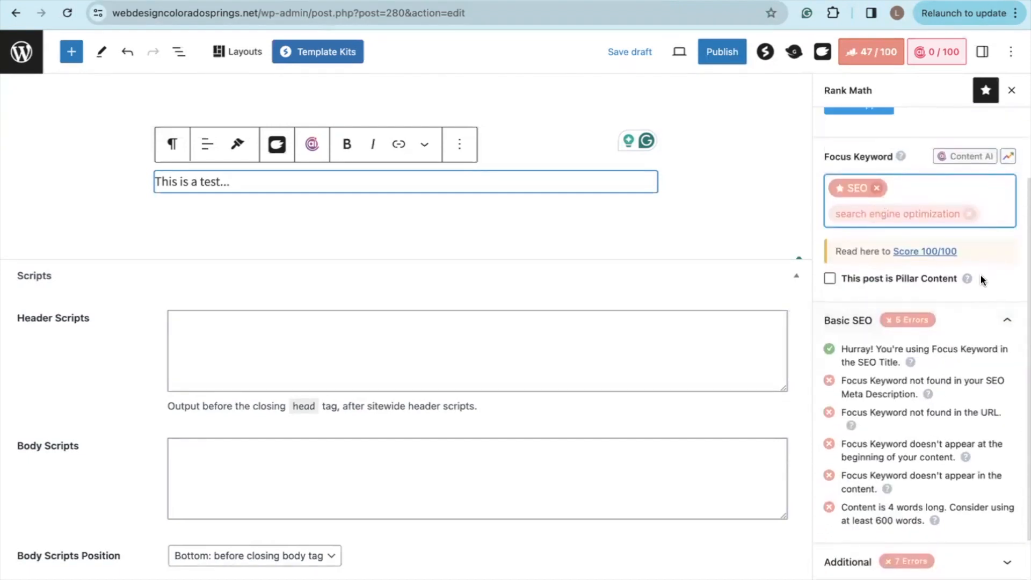
scroll(981, 276, "down", 2)
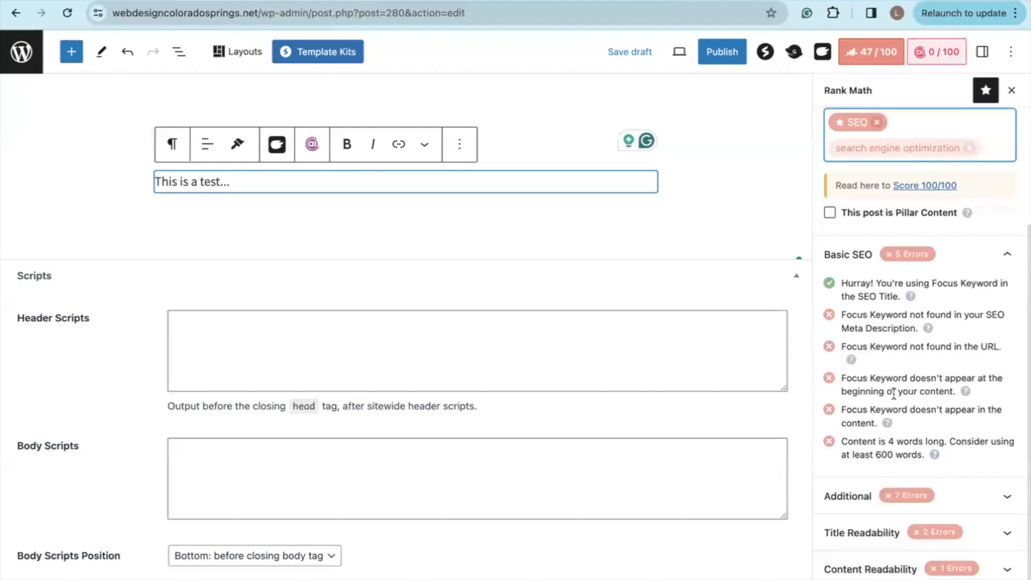
left_click(421, 275)
left_click(534, 92)
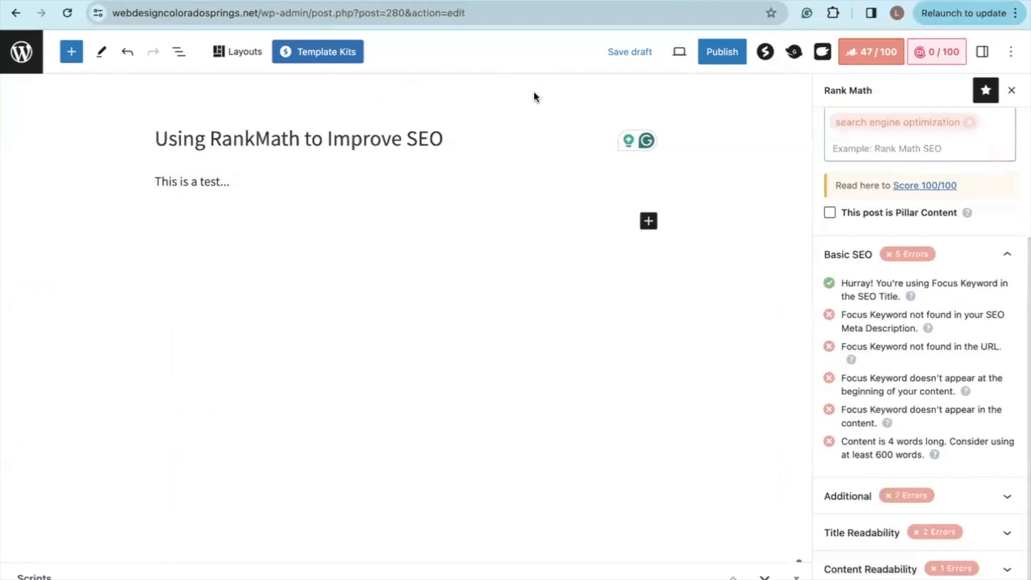
Compare the post title with the snippet preview and the Basic SEO checks
left_click_drag(444, 141, 170, 143)
left_click(138, 145)
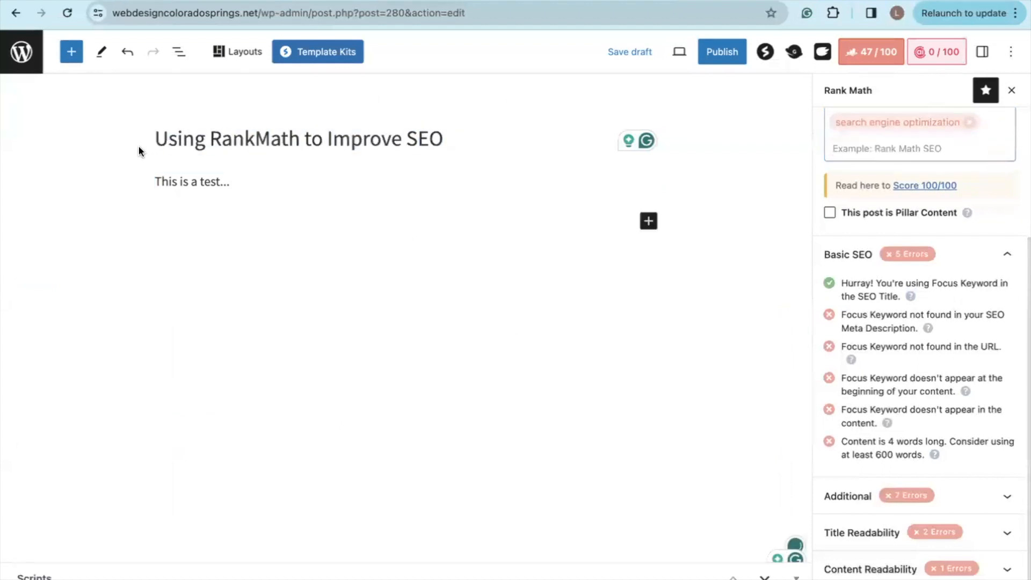
triple_click(258, 146)
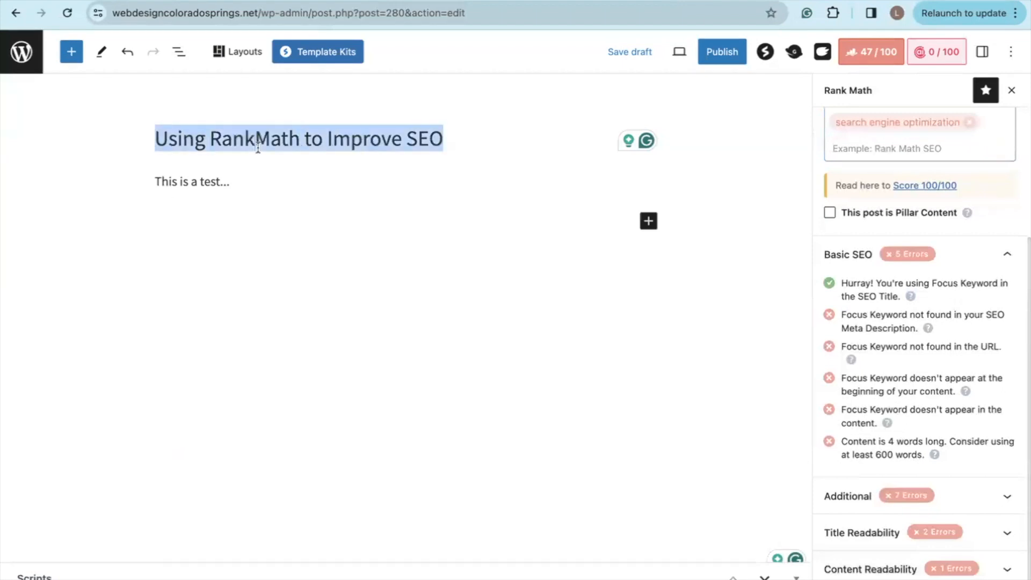
scroll(905, 240, "up", 5)
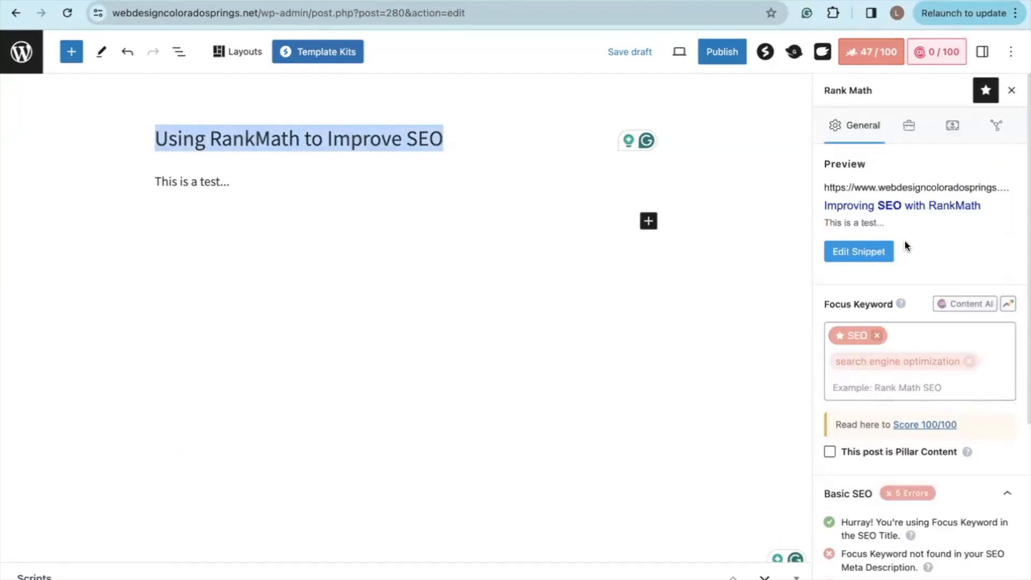
scroll(961, 223, "down", 5)
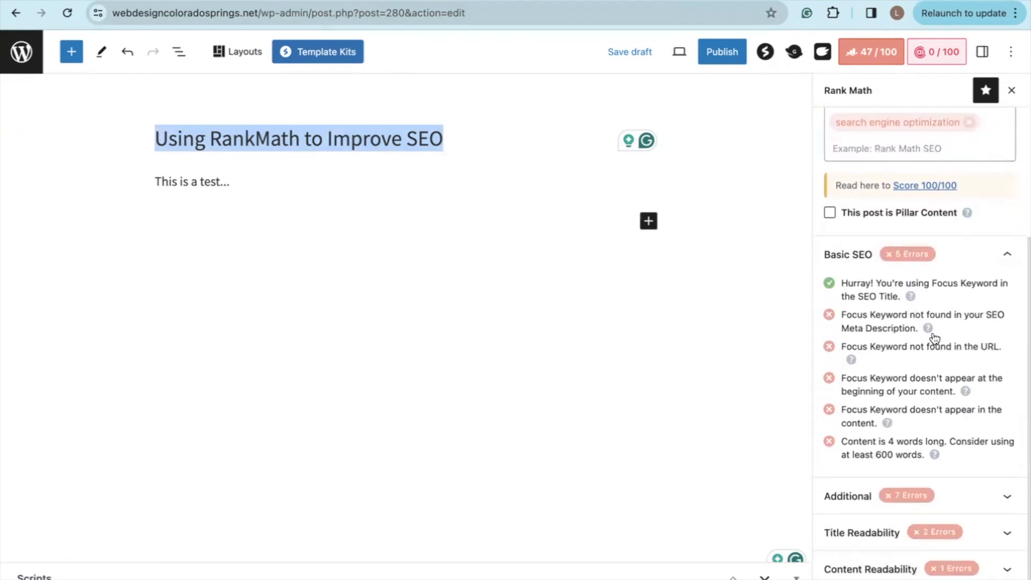
Replace the body paragraph with "SEO is important for a successful business.", correcting the misspelled last word
triple_click(229, 181)
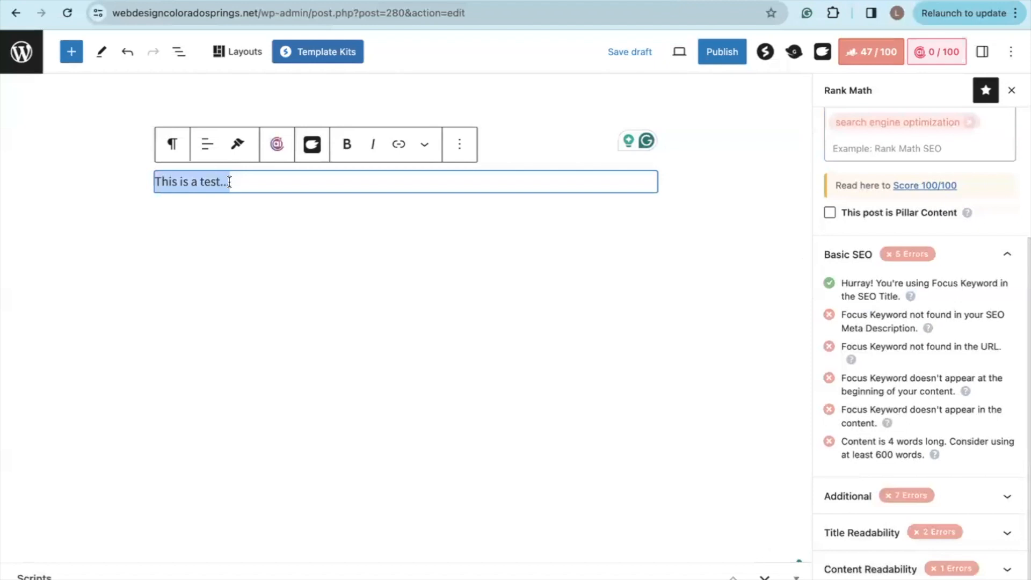
type("SEO is")
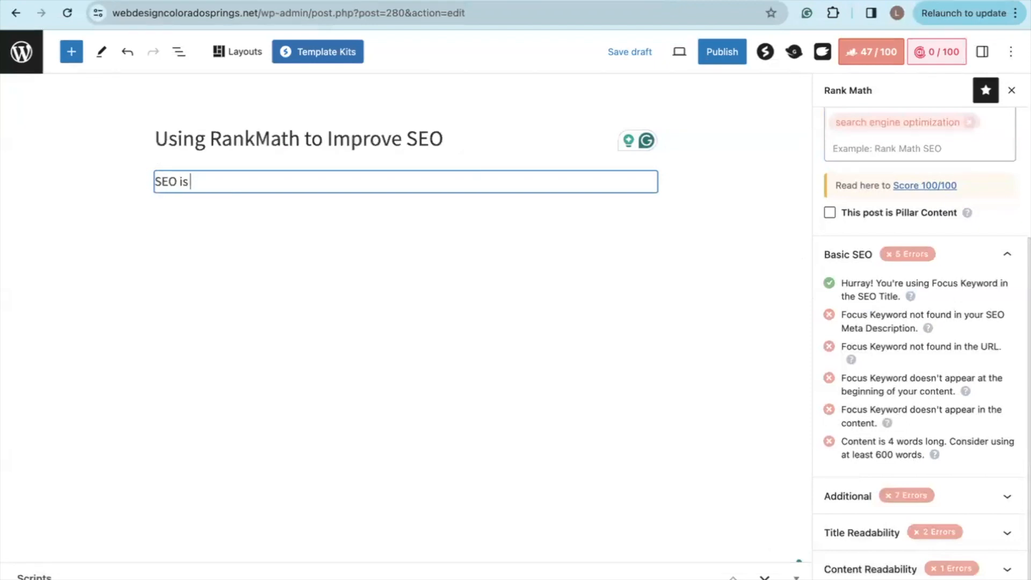
type(" important for a successful buisness")
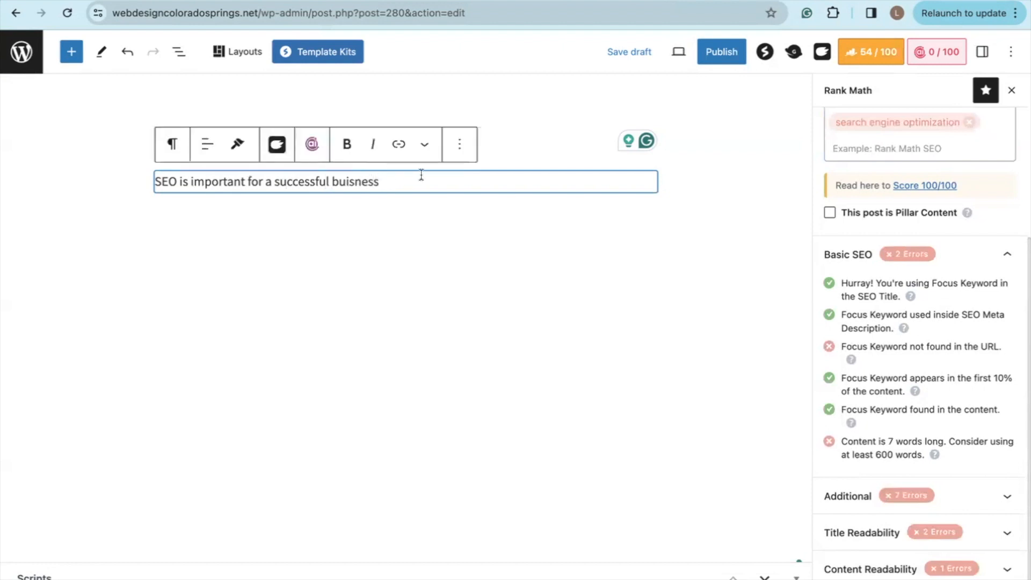
type(".")
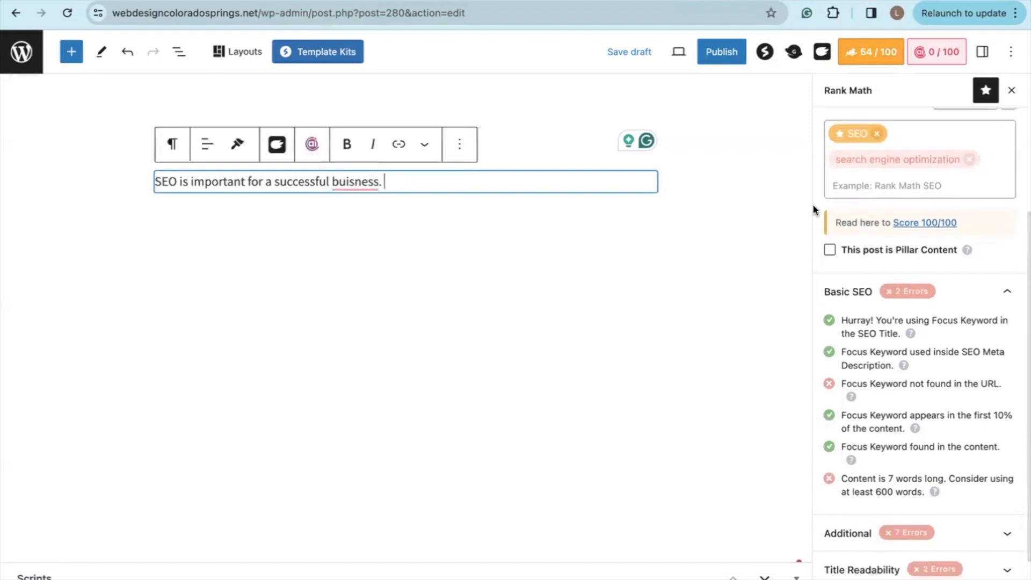
left_click(349, 181)
left_click(360, 225)
Review the snippet preview and Basic SEO checks, and expand the Additional checks to read their recommendations
scroll(846, 215, "up", 4)
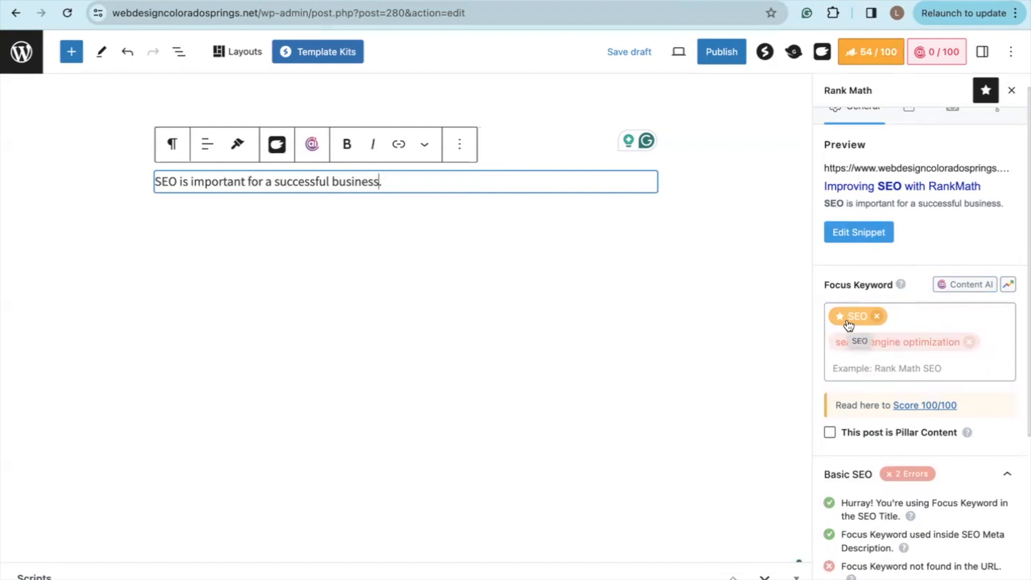
scroll(934, 251, "down", 4)
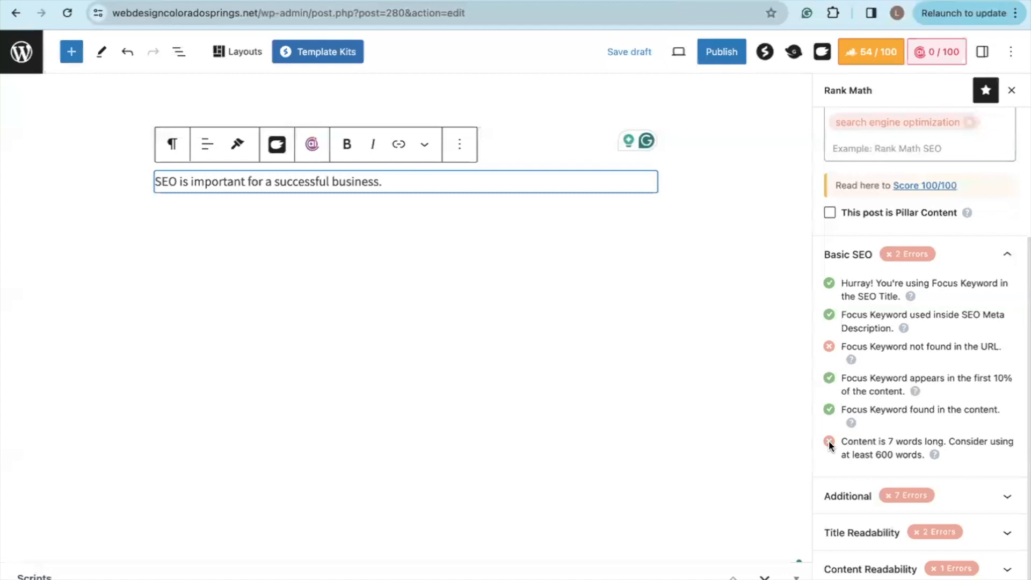
left_click(928, 491)
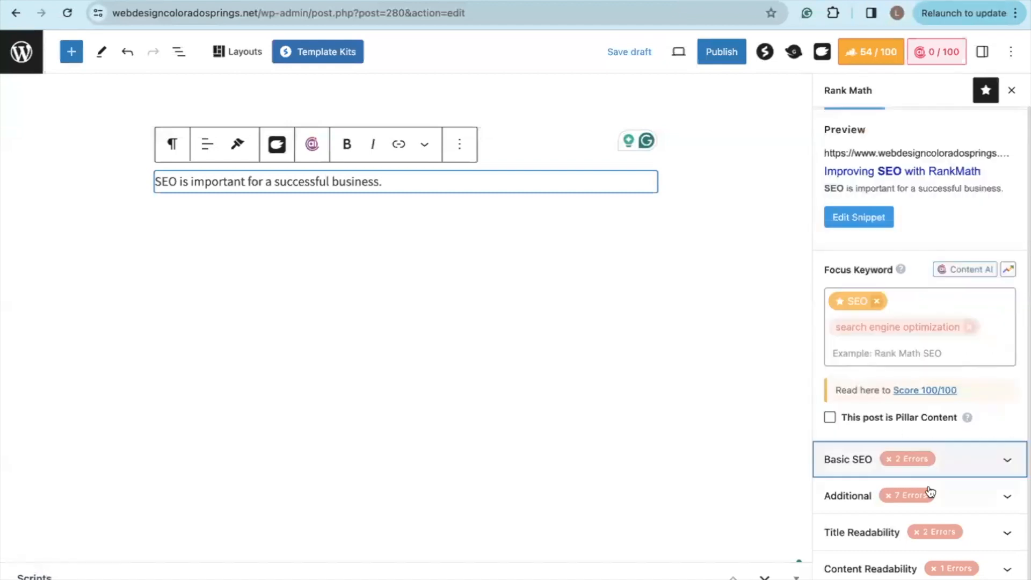
scroll(931, 494, "down", 4)
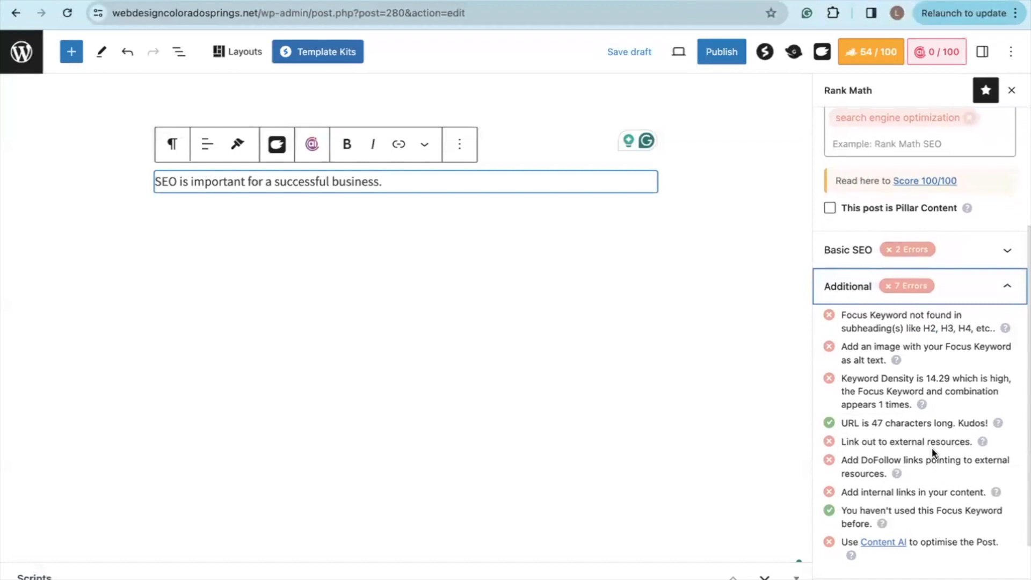
scroll(933, 447, "down", 1)
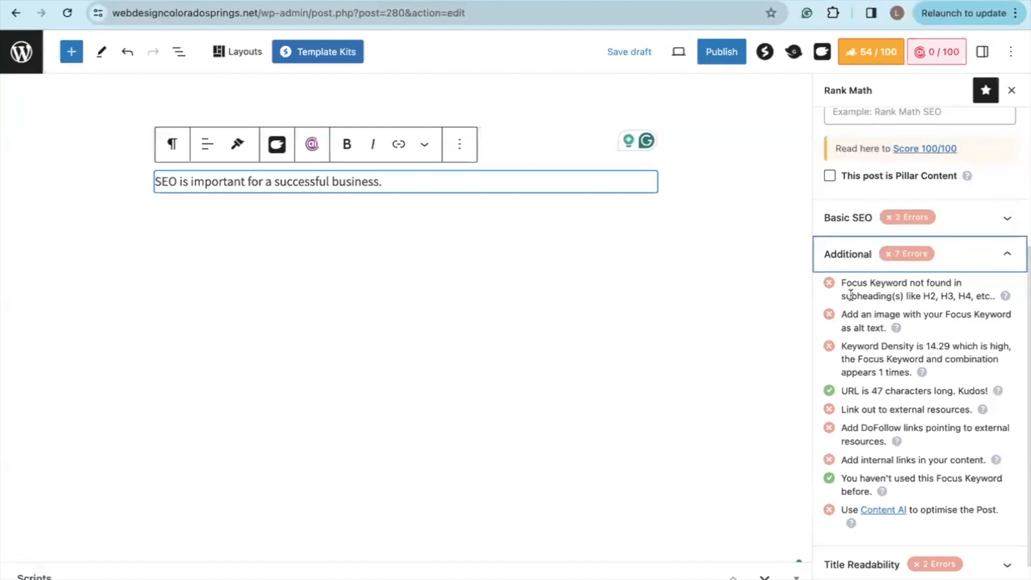
left_click(682, 382)
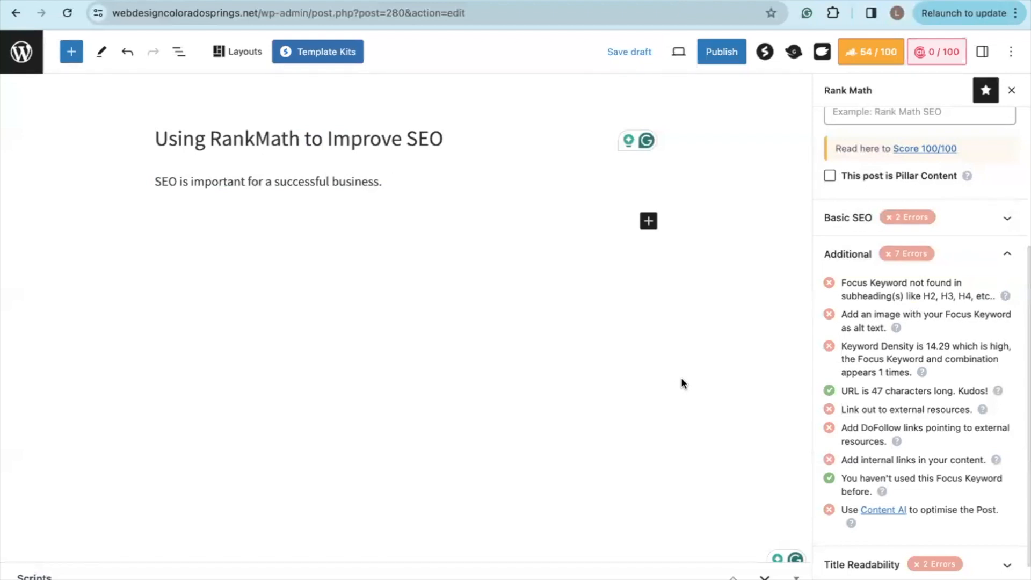
scroll(983, 226, "down", 1)
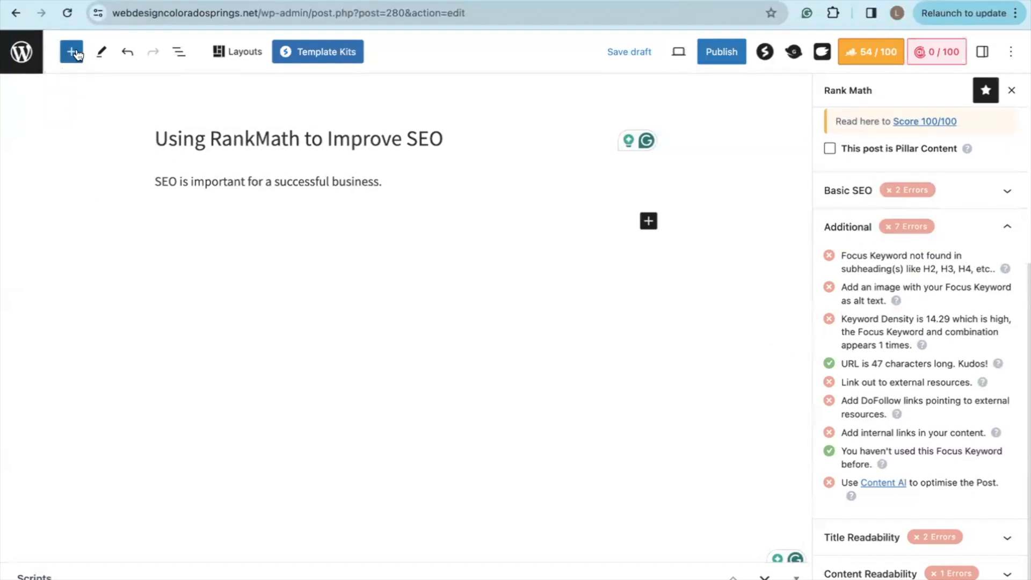
Add an image block below the body paragraph and choose the first golden autumn mountain photo from the media library
left_click(649, 220)
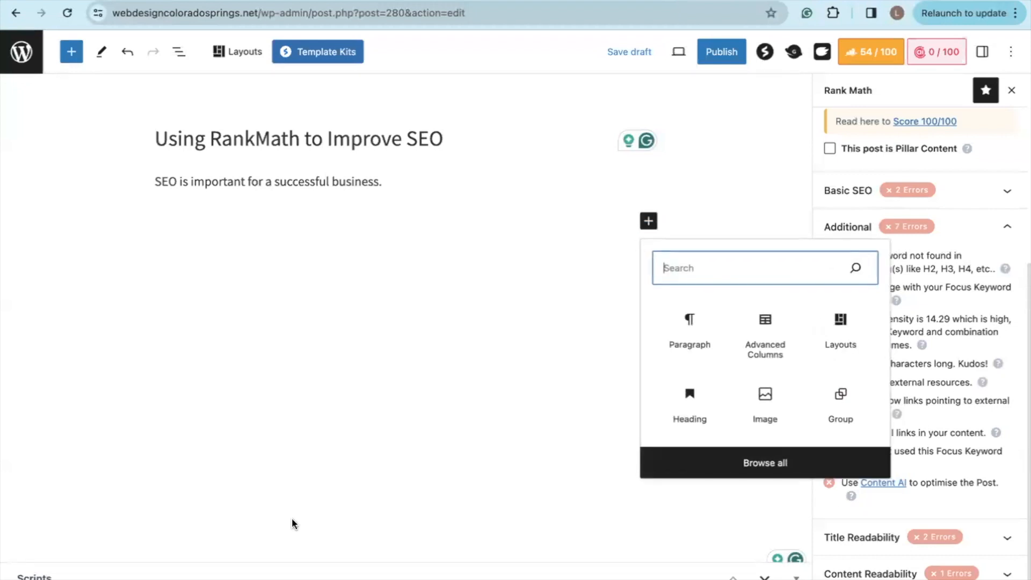
left_click(774, 401)
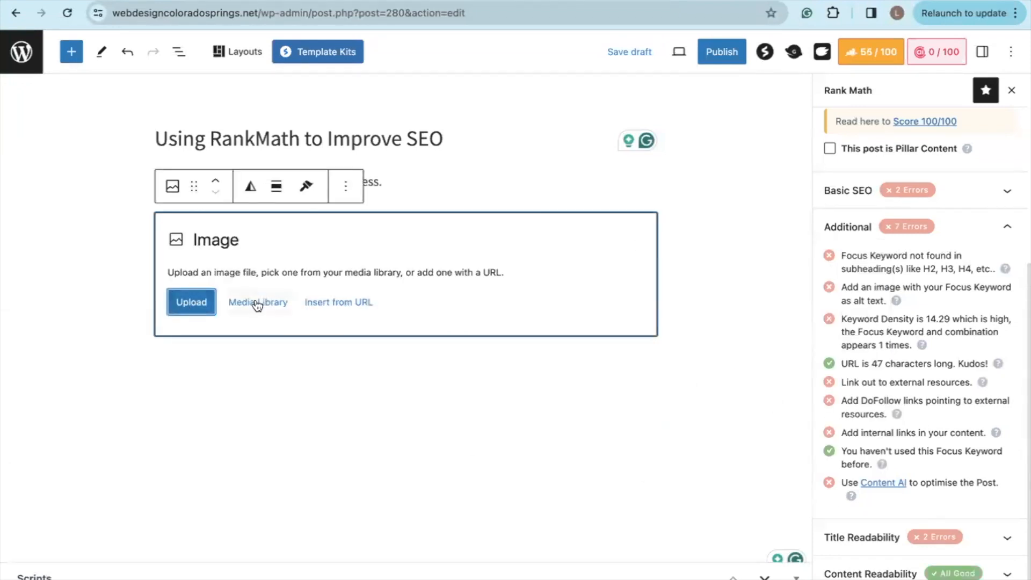
left_click(256, 302)
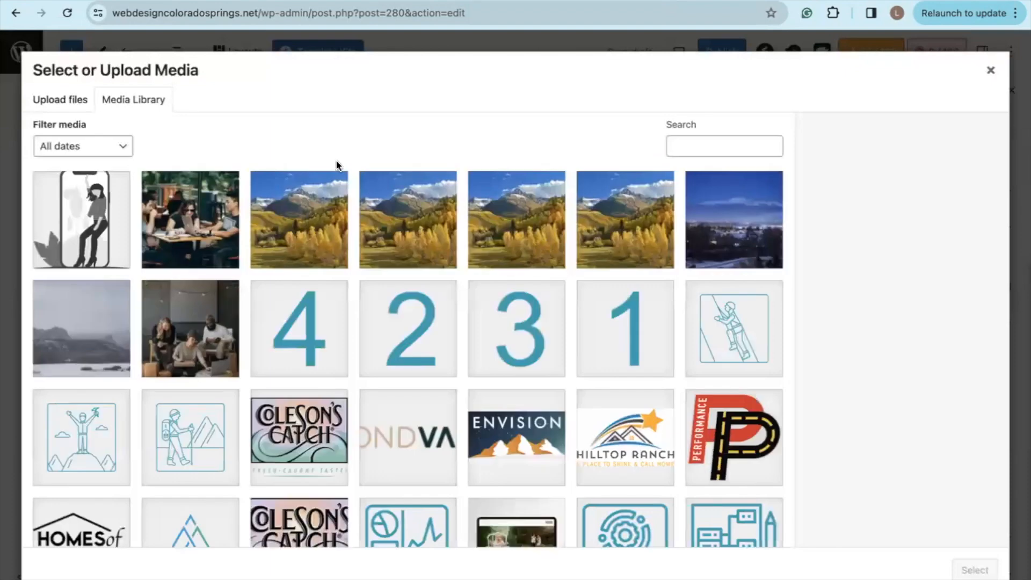
left_click(292, 227)
left_click(292, 227)
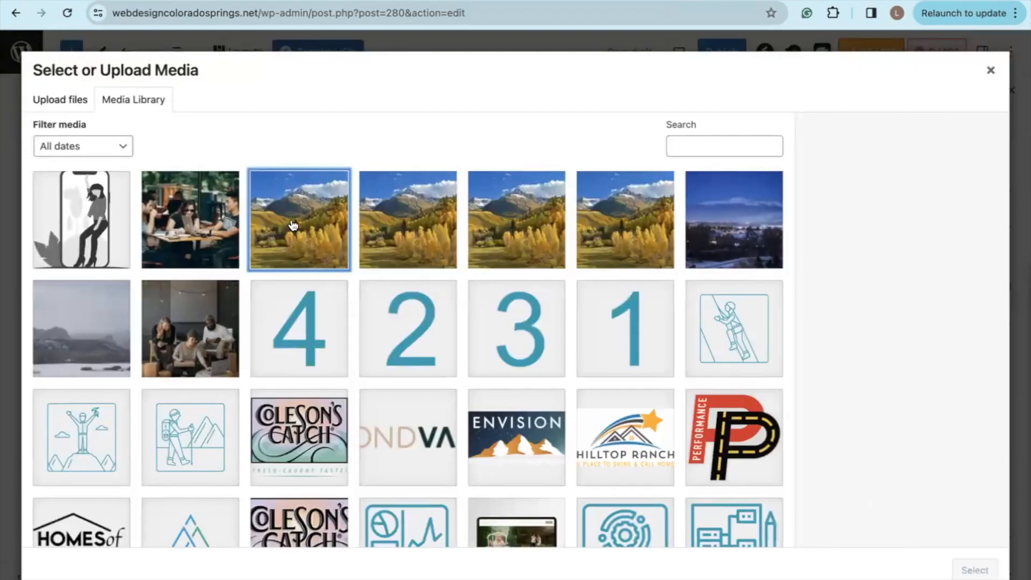
left_click(292, 229)
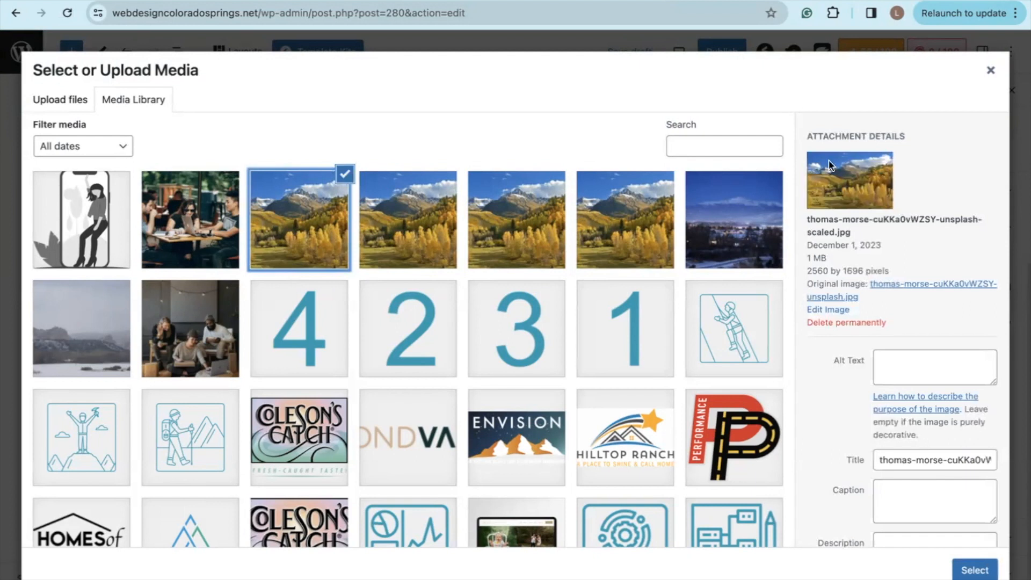
Look over the chosen photo's attachment details, including its alt text field, and insert the photo into the post
left_click(896, 362)
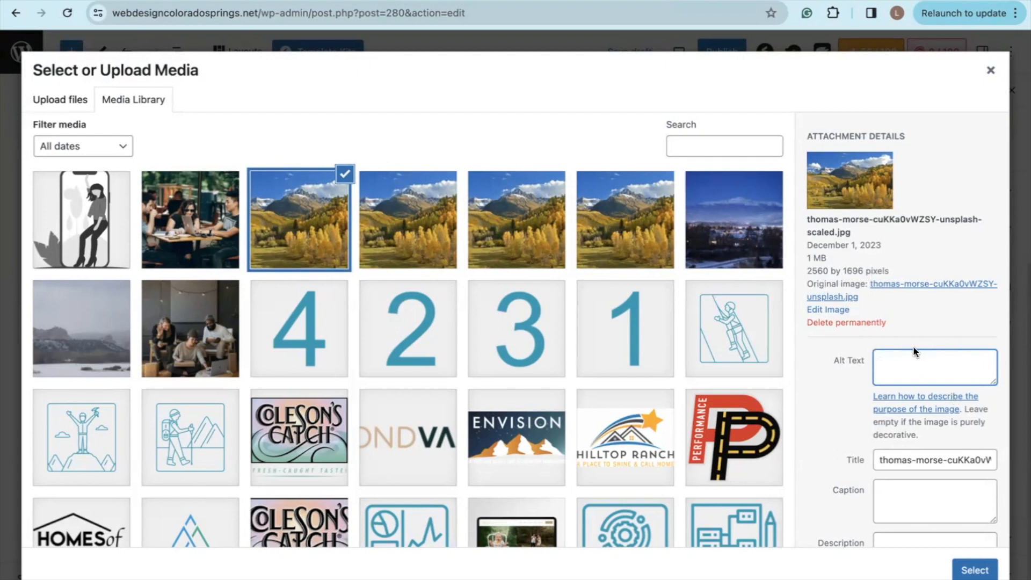
scroll(926, 368, "down", 1)
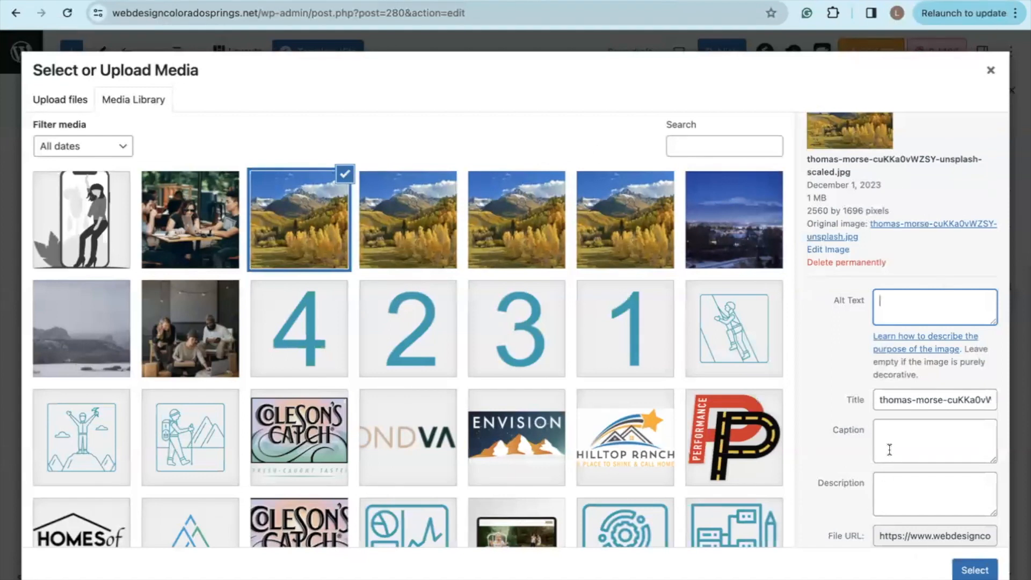
scroll(936, 478, "down", 2)
scroll(948, 514, "up", 3)
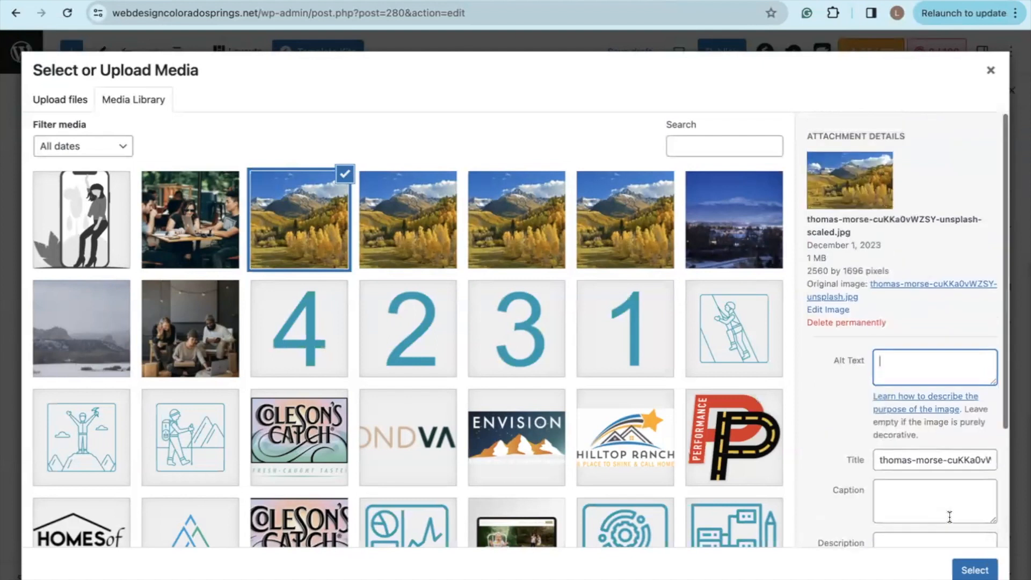
left_click(974, 570)
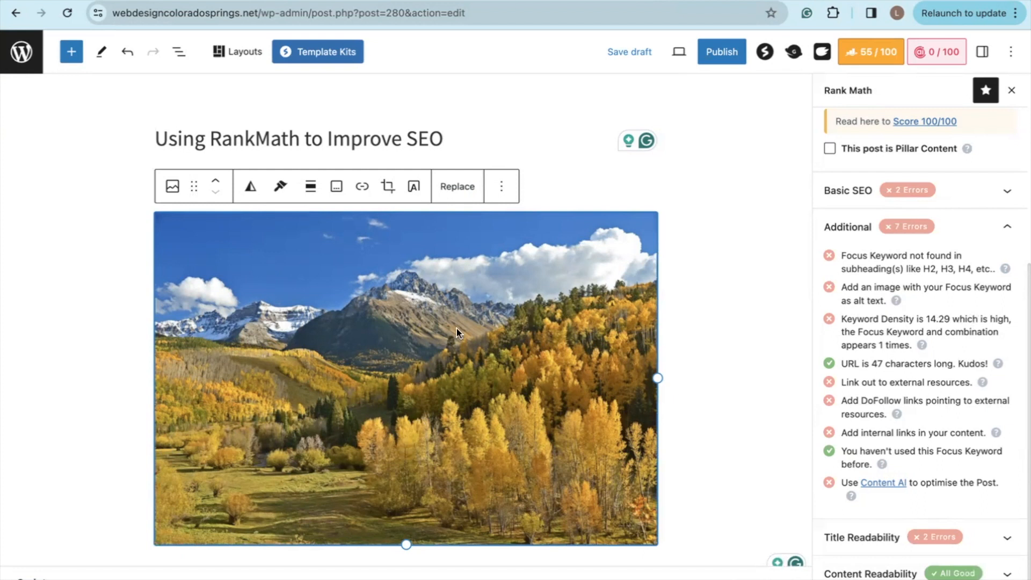
Set the image's alternative text to "Colorado Mountain range in the fall with aspens turning golden. Improving SEO", keeping the Default style
left_click(982, 52)
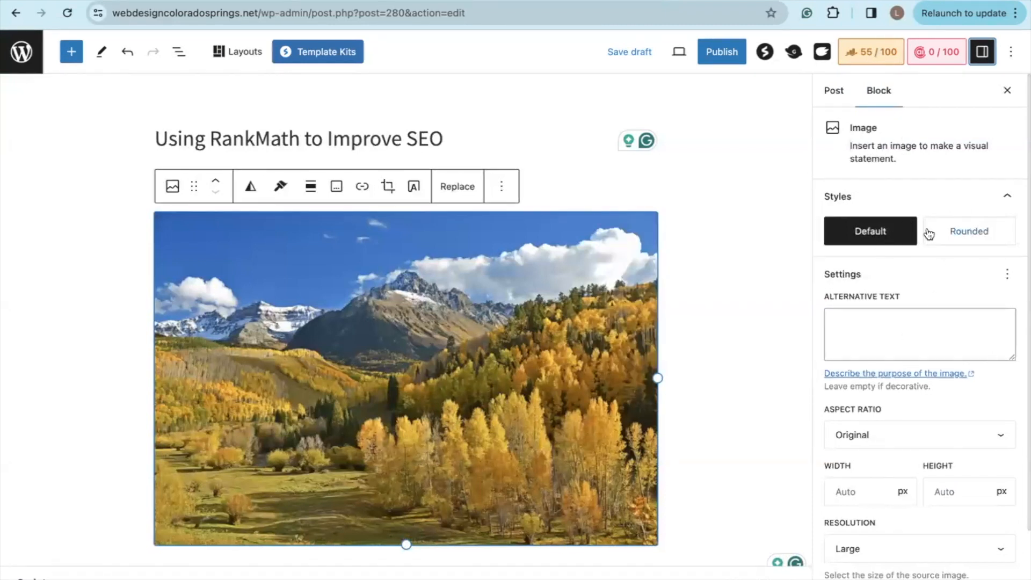
left_click(953, 234)
left_click(871, 234)
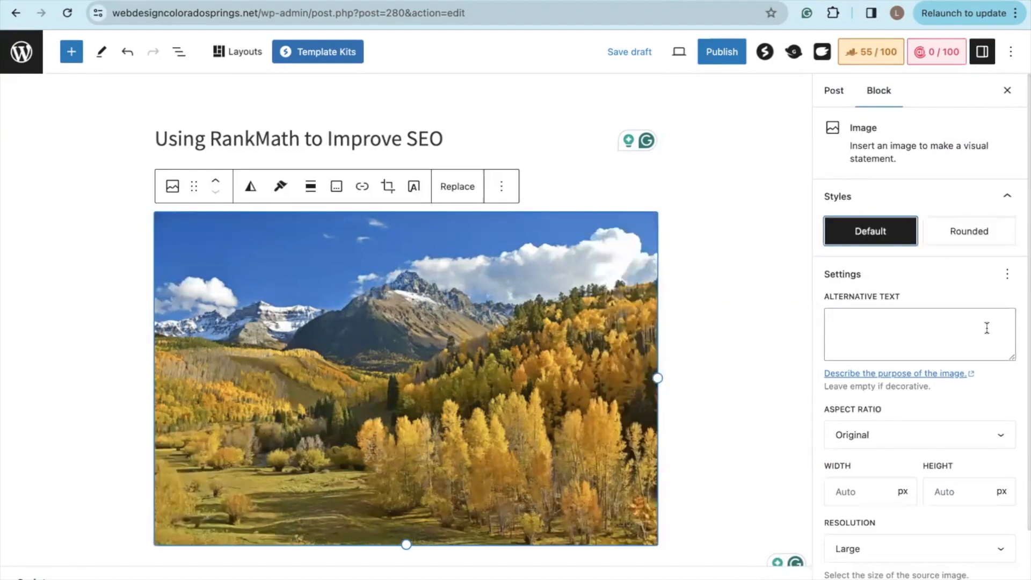
left_click(935, 316)
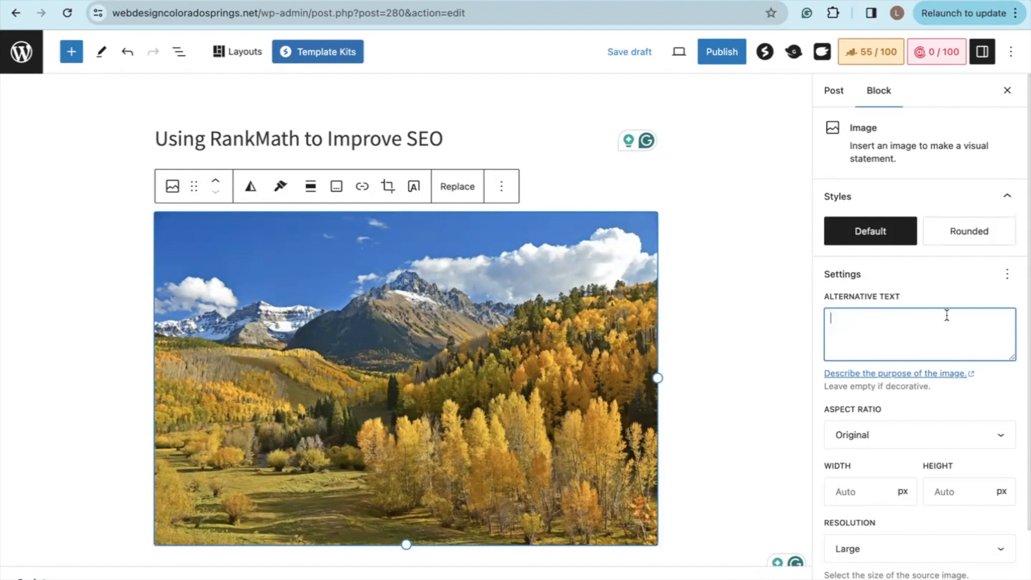
type("Colorado Mountain ran")
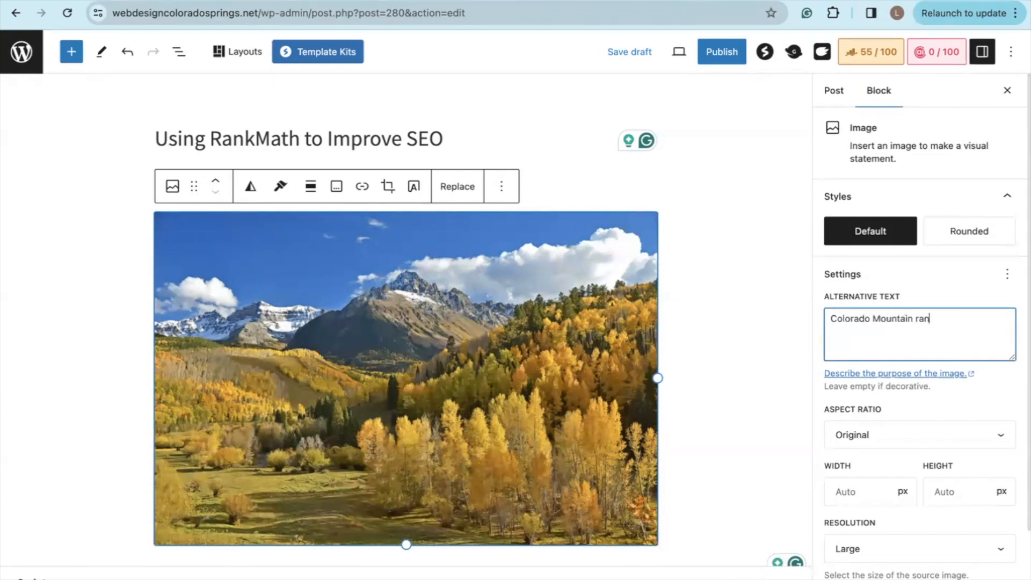
type("ge in the fall with aspens ")
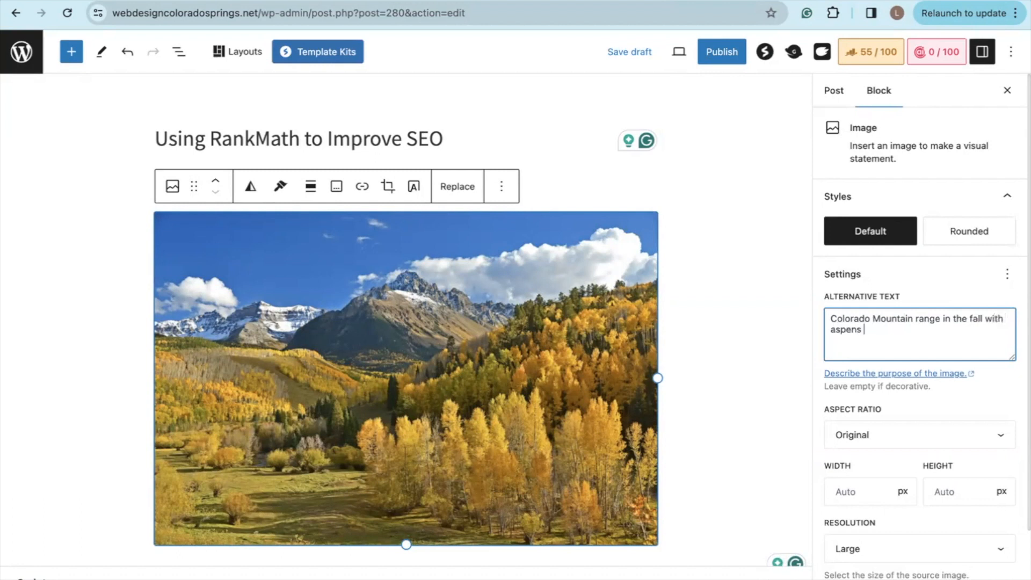
type("turning golden")
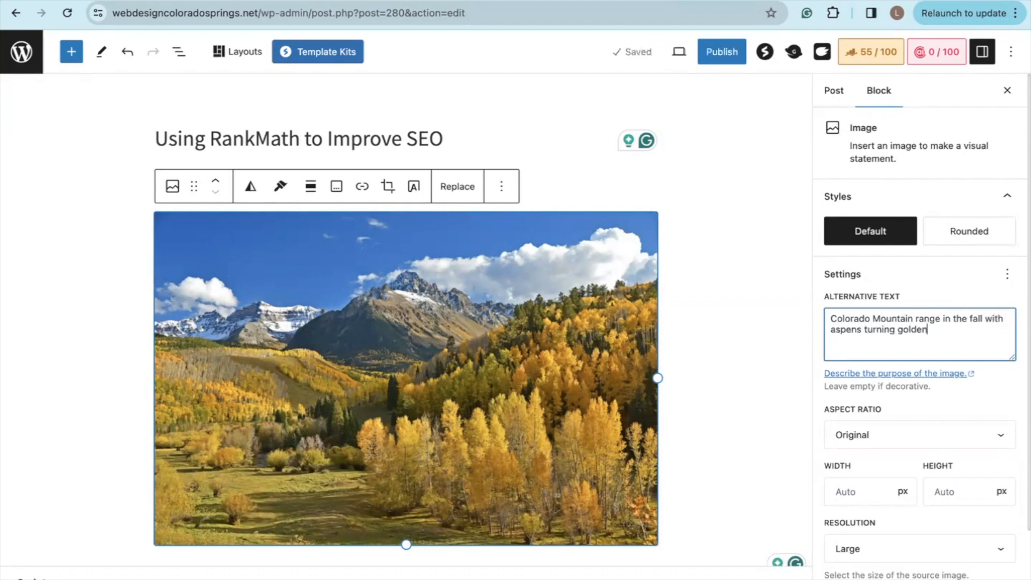
type(".")
type("Improving SEO")
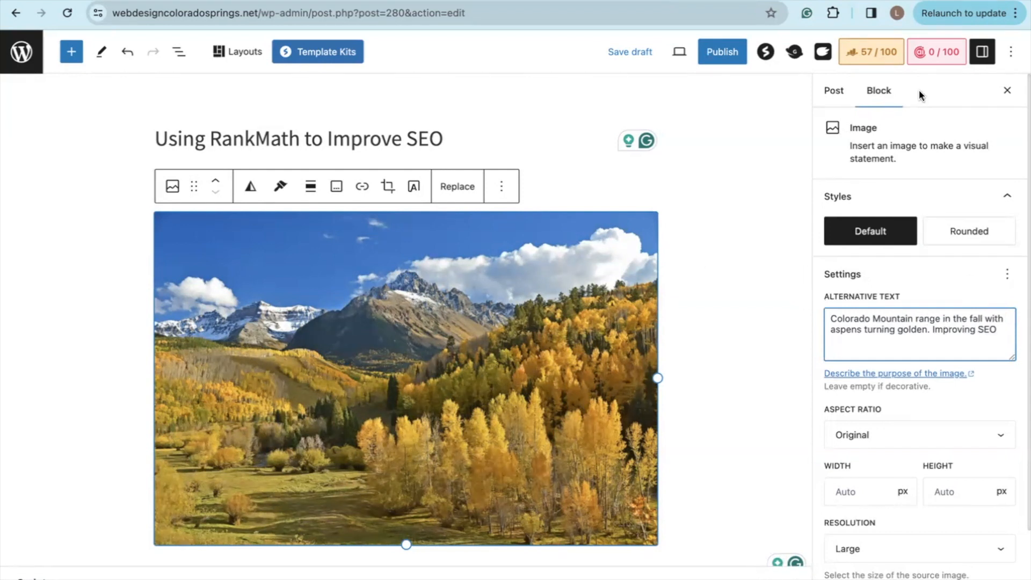
Return to the Rank Math analysis and expand the Additional checks to examine the image alt and keyword density items
left_click(873, 54)
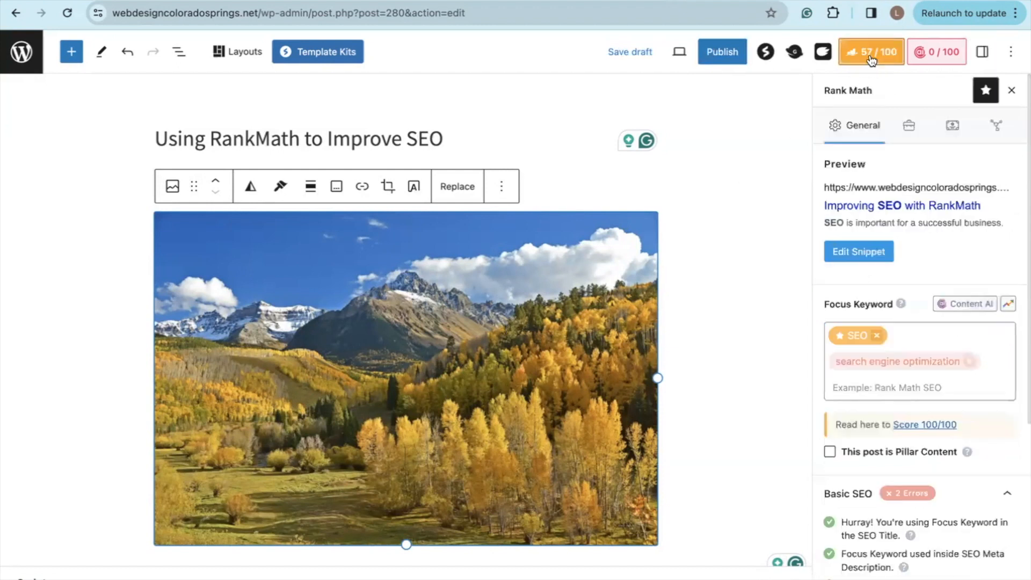
scroll(905, 381, "down", 5)
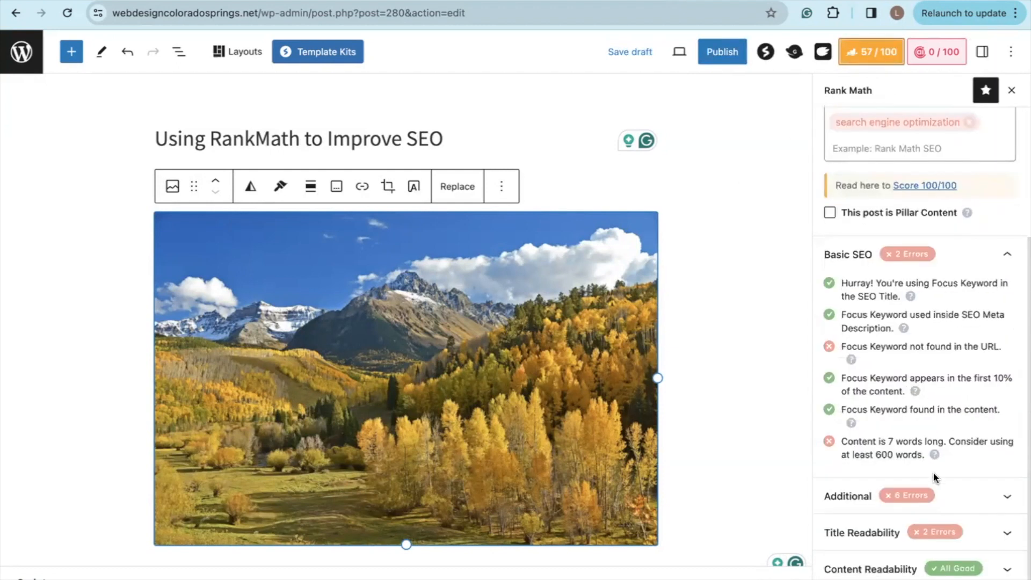
left_click(946, 493)
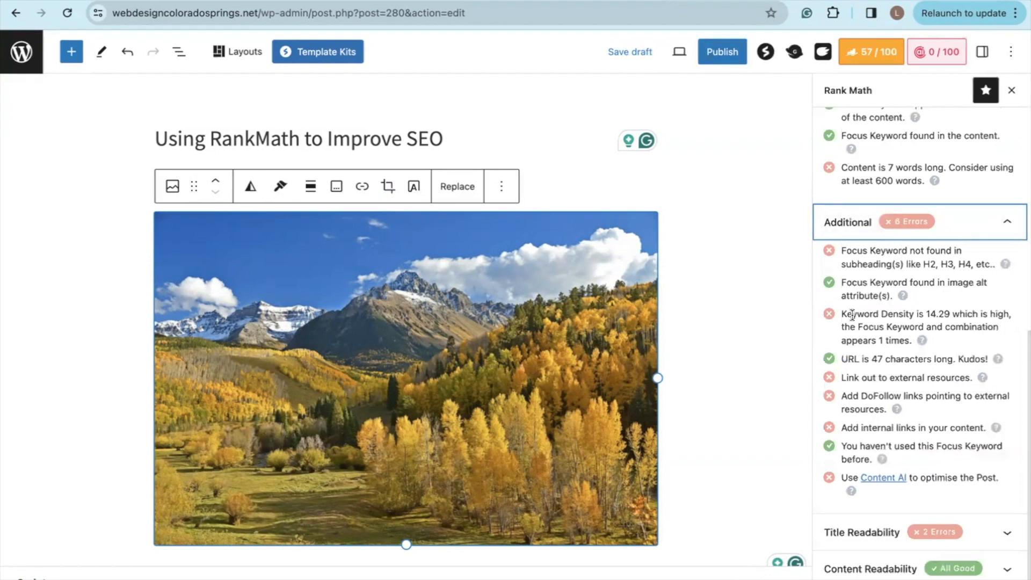
left_click_drag(842, 314, 905, 323)
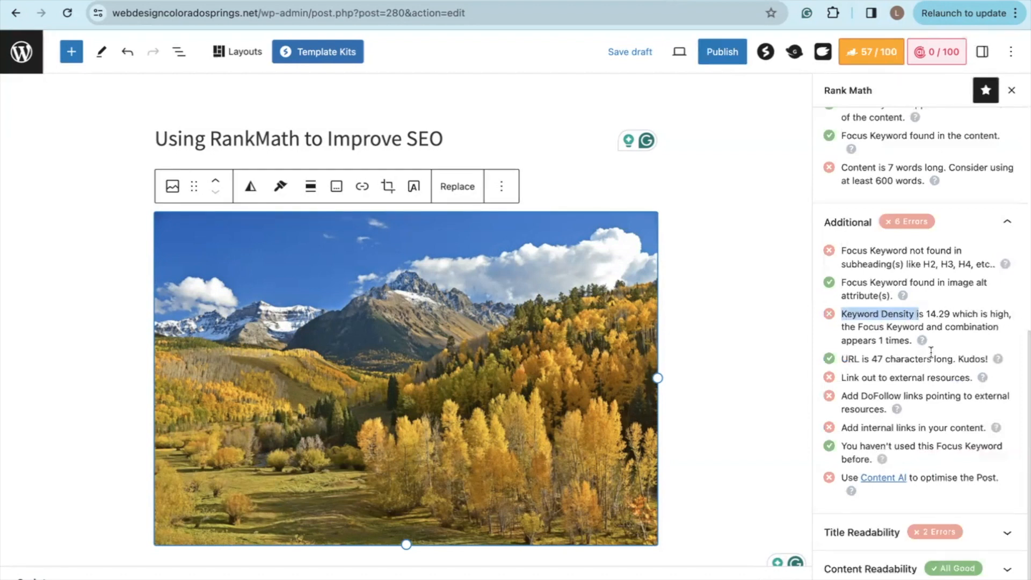
left_click(711, 355)
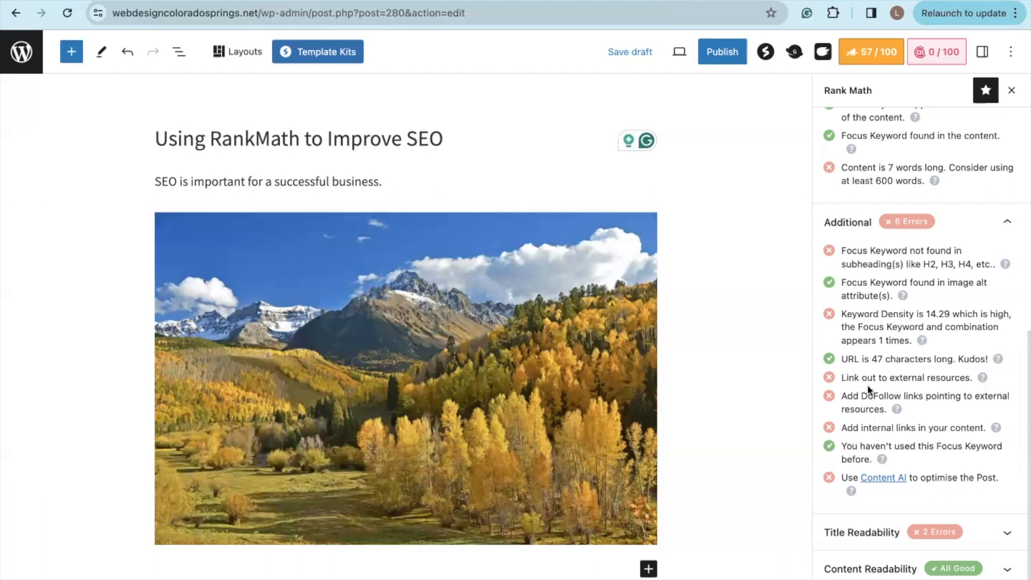
Examine the internal links and focus keyword reuse checks, comparing them with the post's focus keywords
triple_click(863, 428)
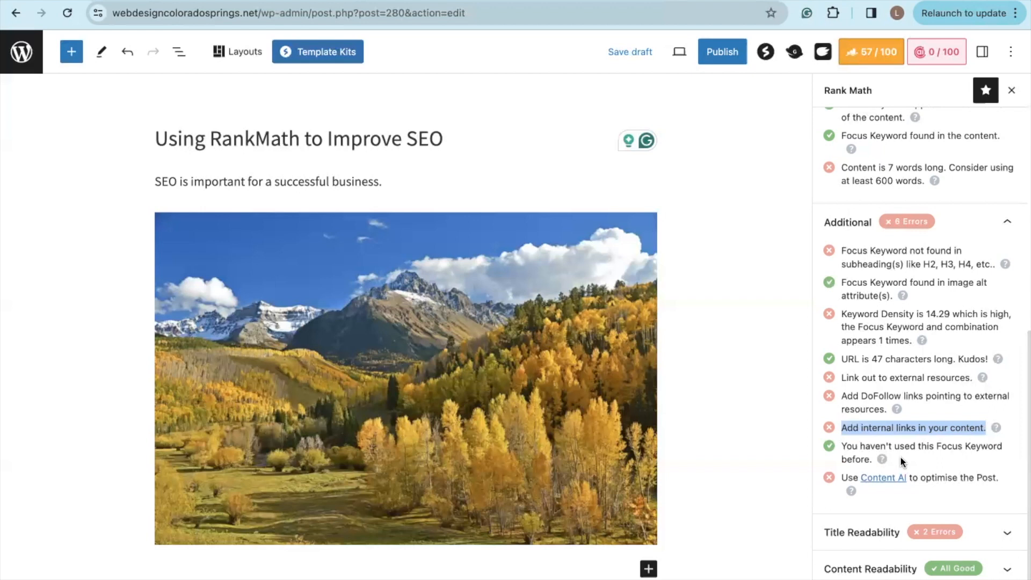
scroll(900, 456, "up", 10)
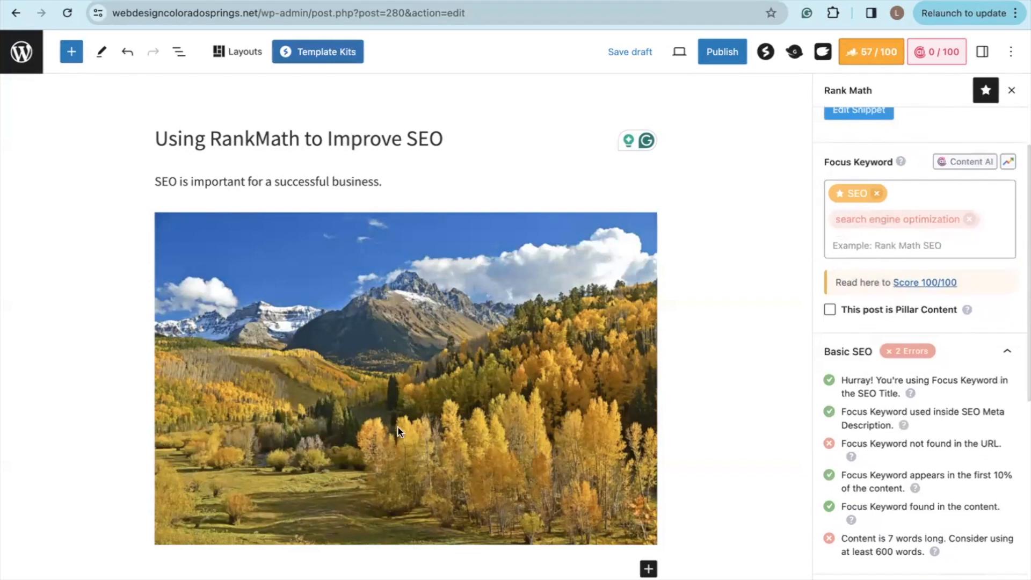
scroll(870, 457, "down", 7)
double_click(875, 458)
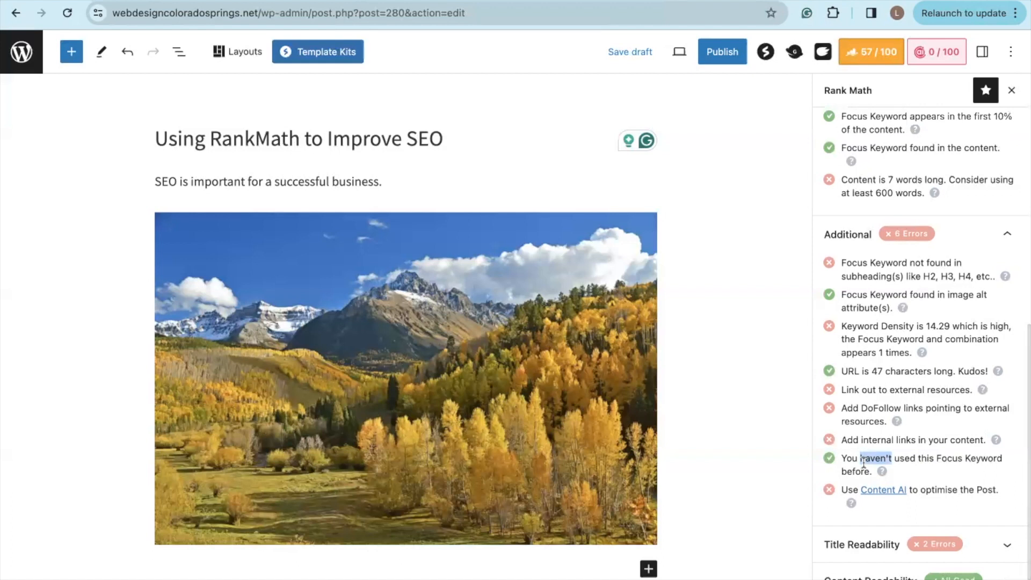
scroll(881, 376, "up", 10)
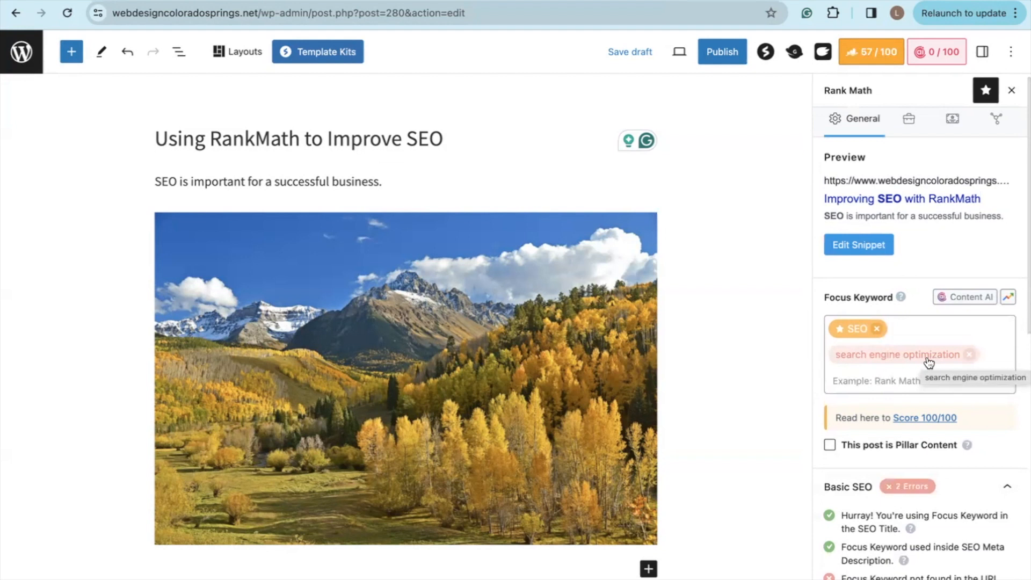
scroll(929, 363, "down", 9)
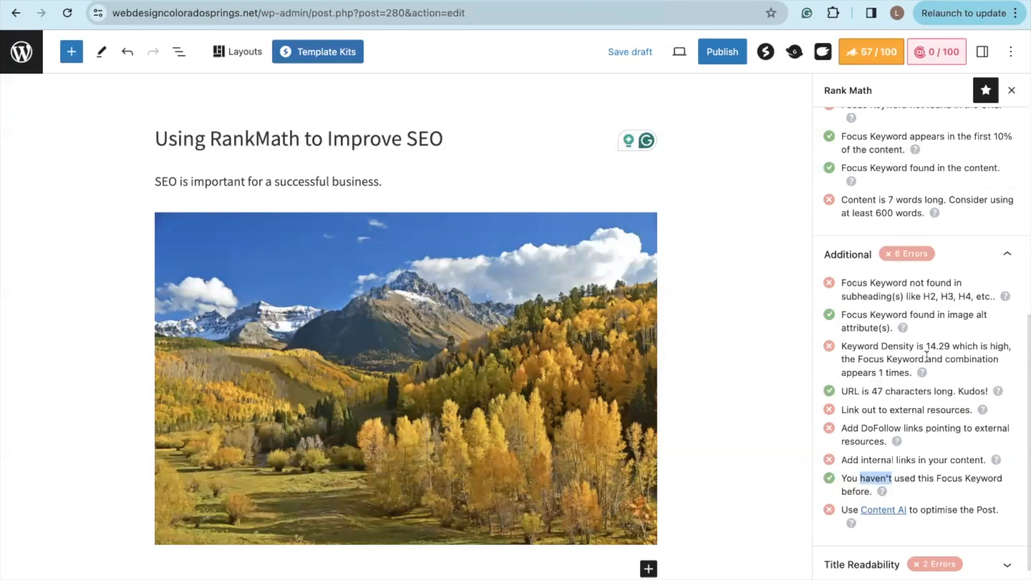
scroll(927, 356, "down", 1)
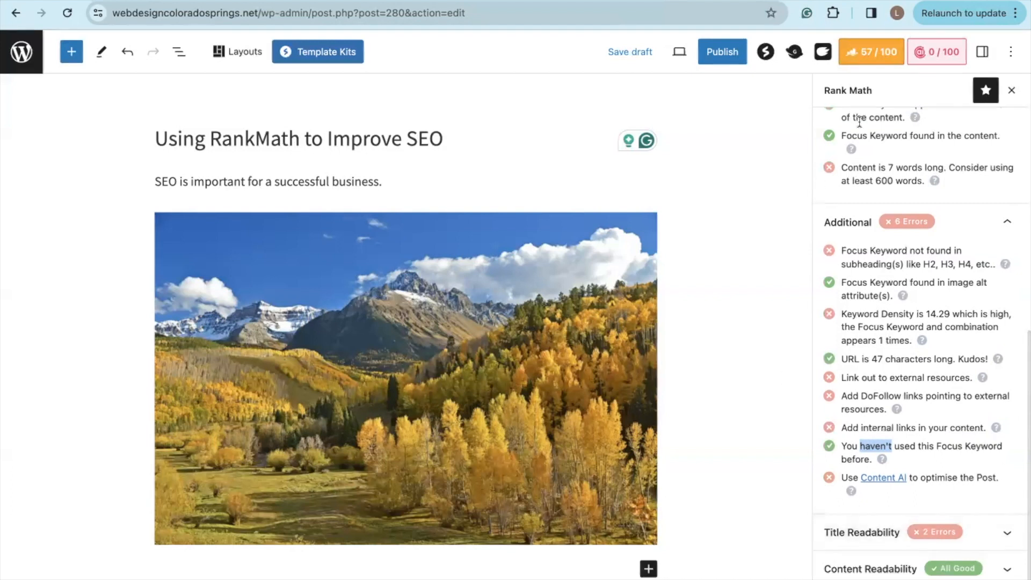
Collapse the Additional checks and compare the Title Readability recommendations with the wording of the post title
left_click(1008, 225)
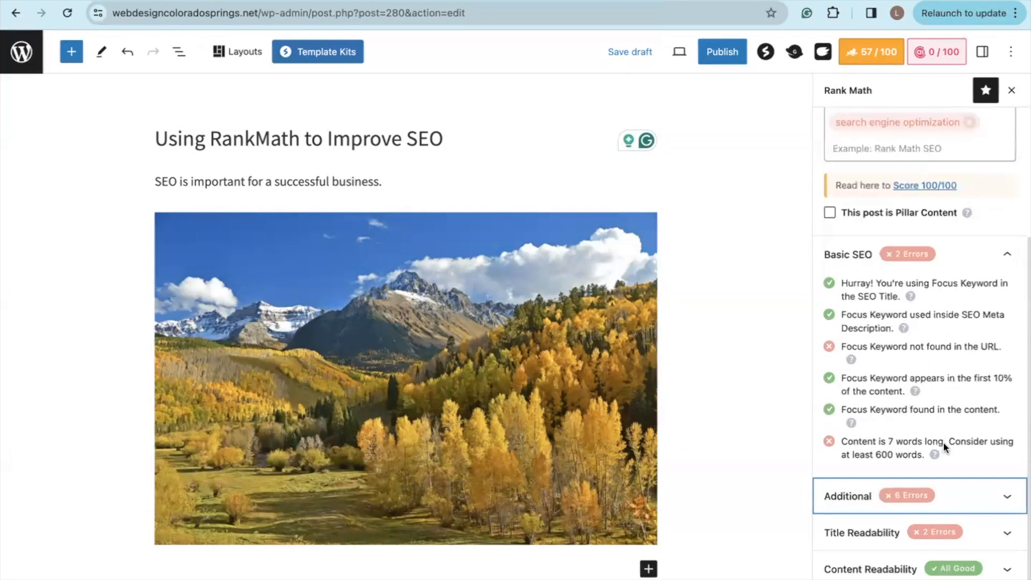
left_click(976, 539)
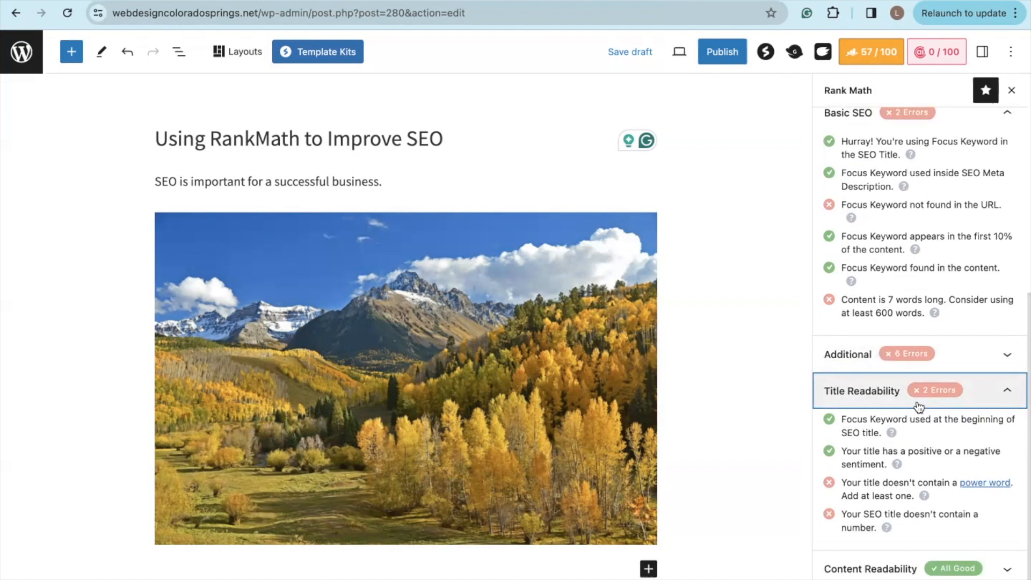
left_click_drag(406, 140, 445, 140)
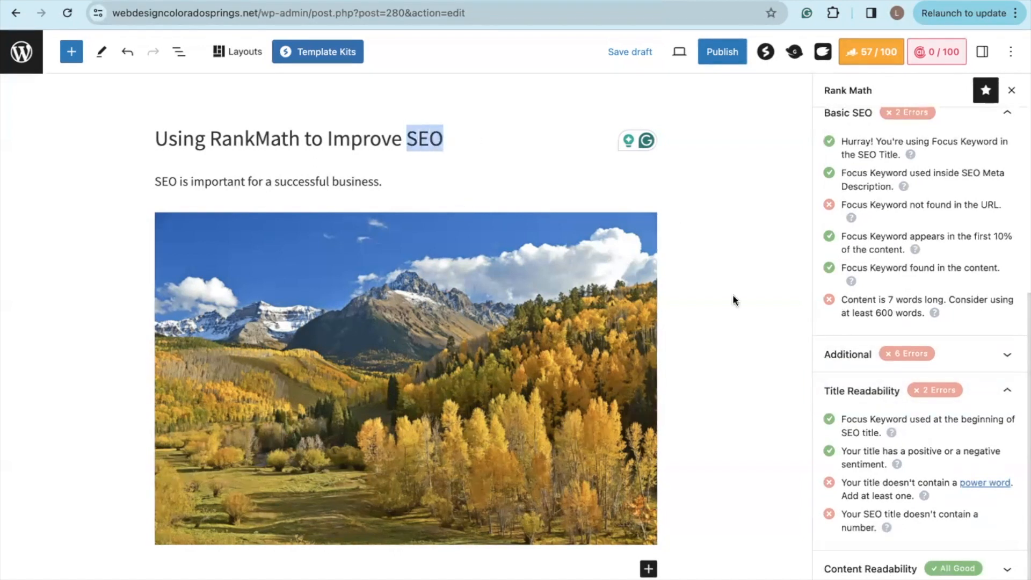
left_click(733, 353)
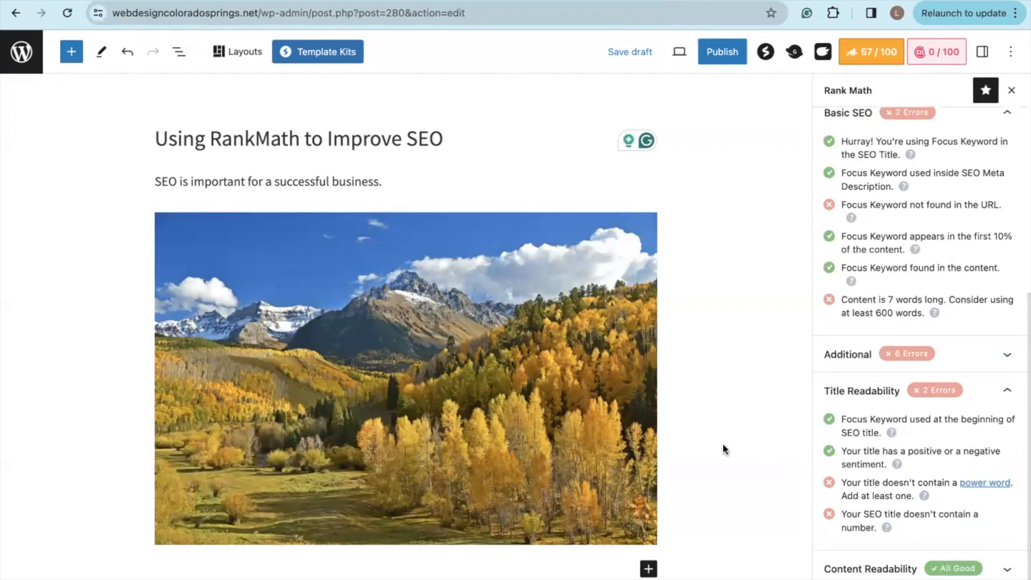
double_click(354, 138)
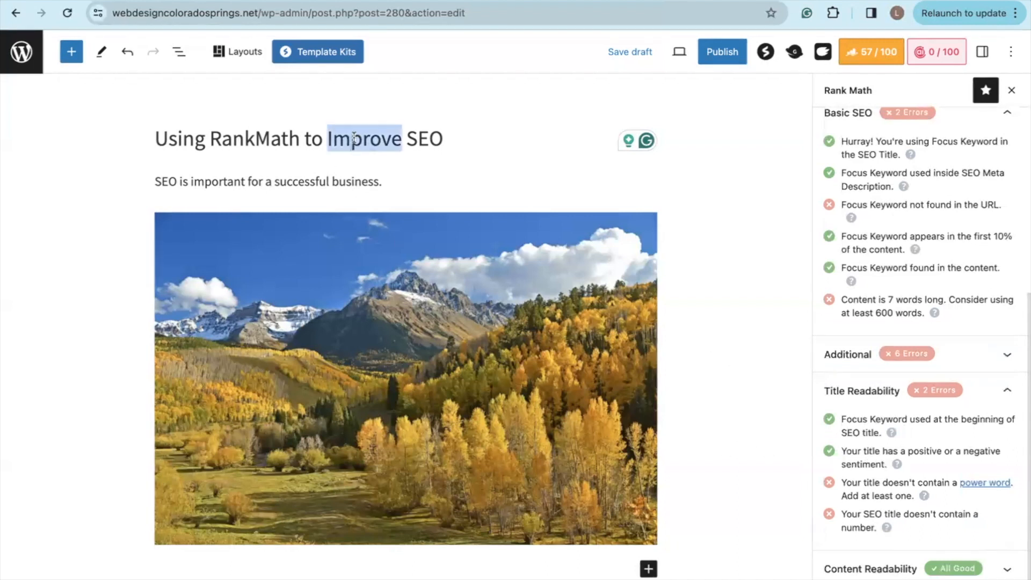
left_click(737, 281)
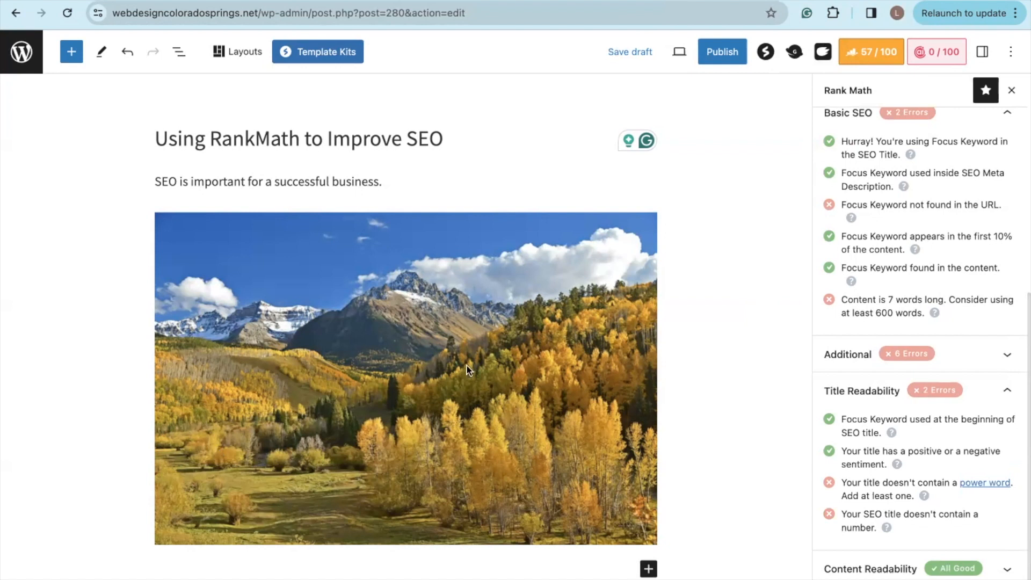
scroll(469, 368, "down", 1)
scroll(645, 305, "up", 1)
left_click(1005, 394)
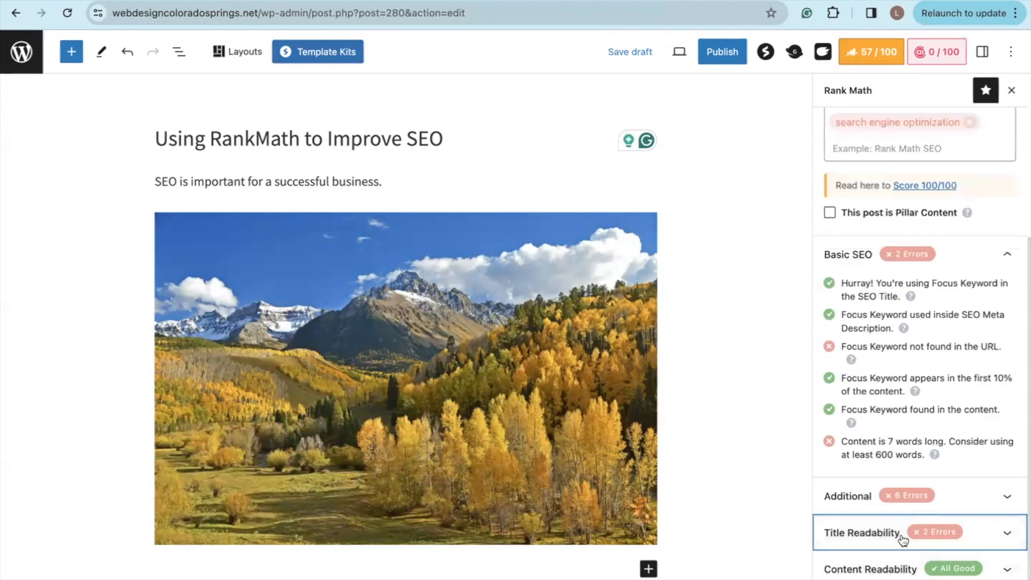
Expand the Content Readability checks and review them together with the snippet preview, overall score and Basic SEO checks
left_click(881, 570)
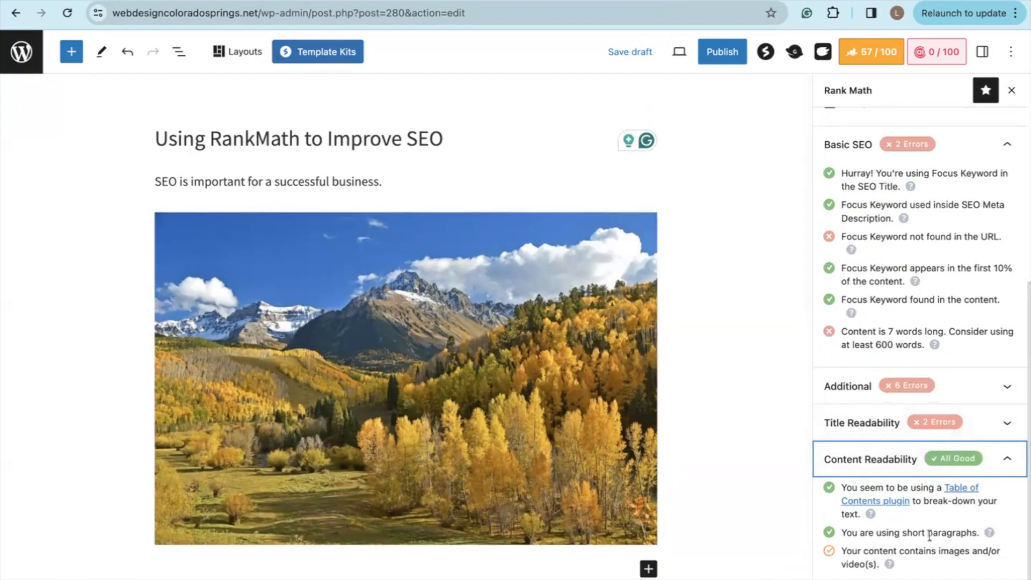
mouse_move(305, 194)
scroll(958, 401, "up", 3)
scroll(897, 128, "up", 3)
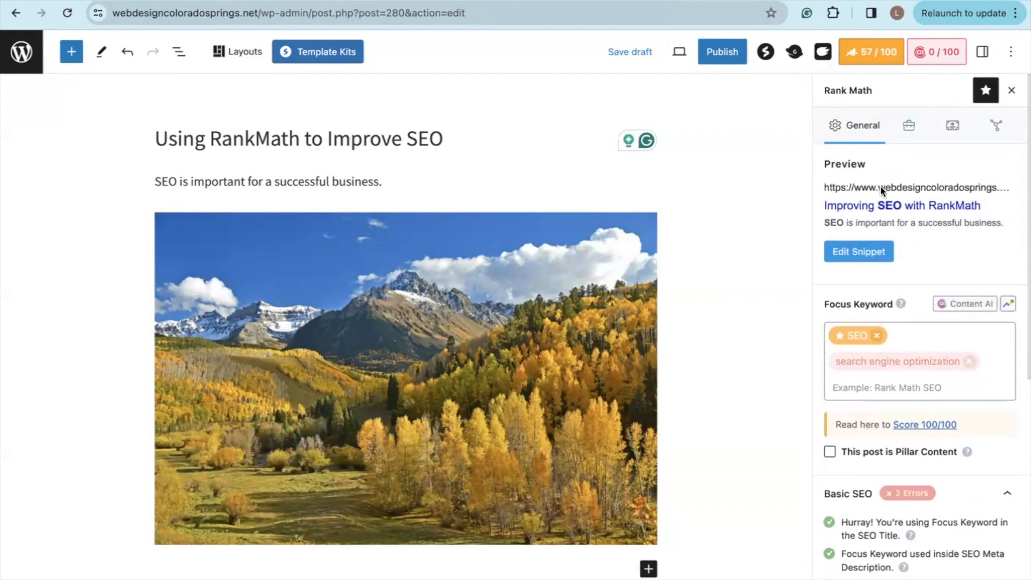
scroll(885, 215, "down", 1)
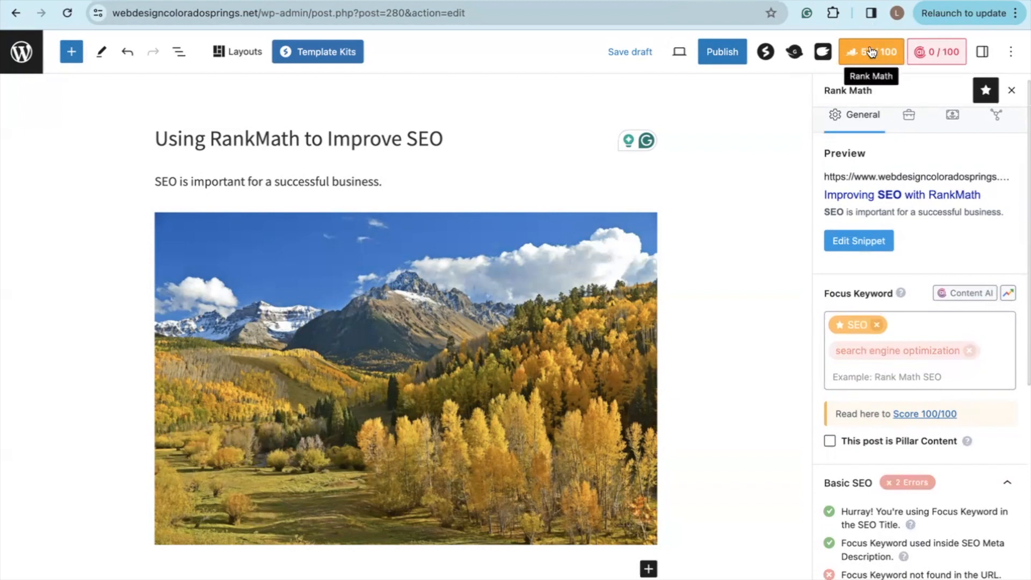
scroll(910, 306, "down", 1)
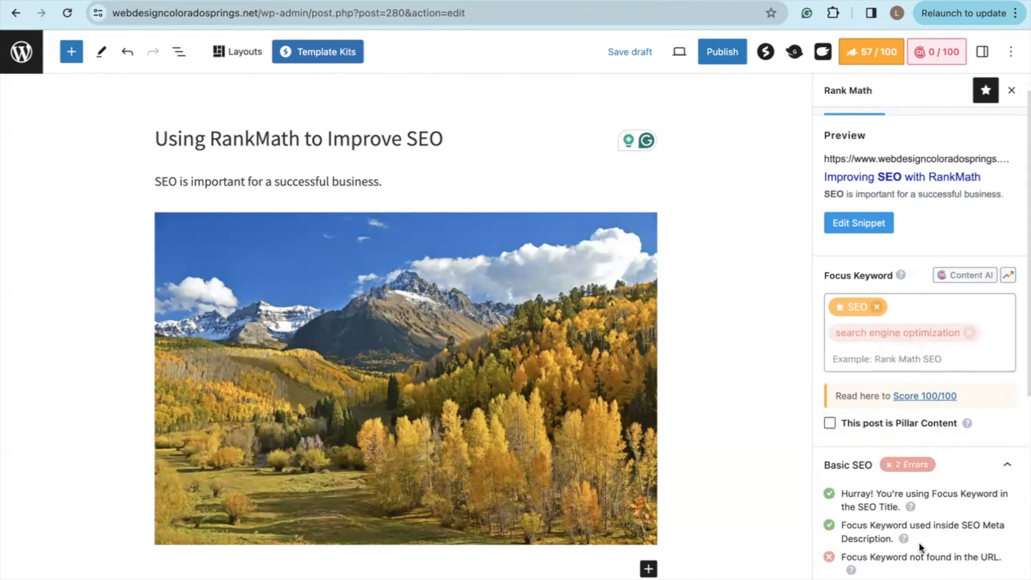
scroll(919, 543, "down", 3)
scroll(920, 548, "down", 1)
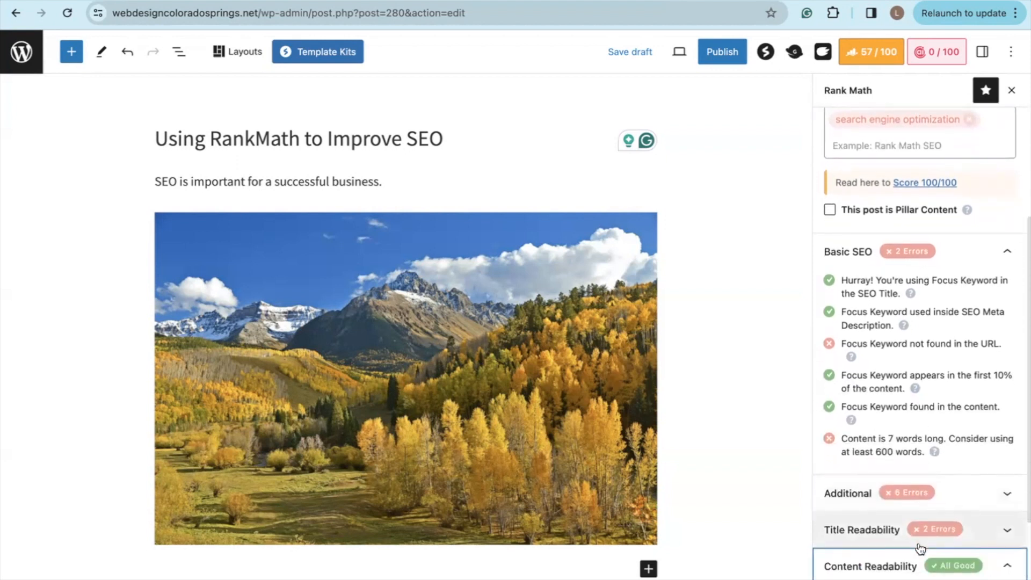